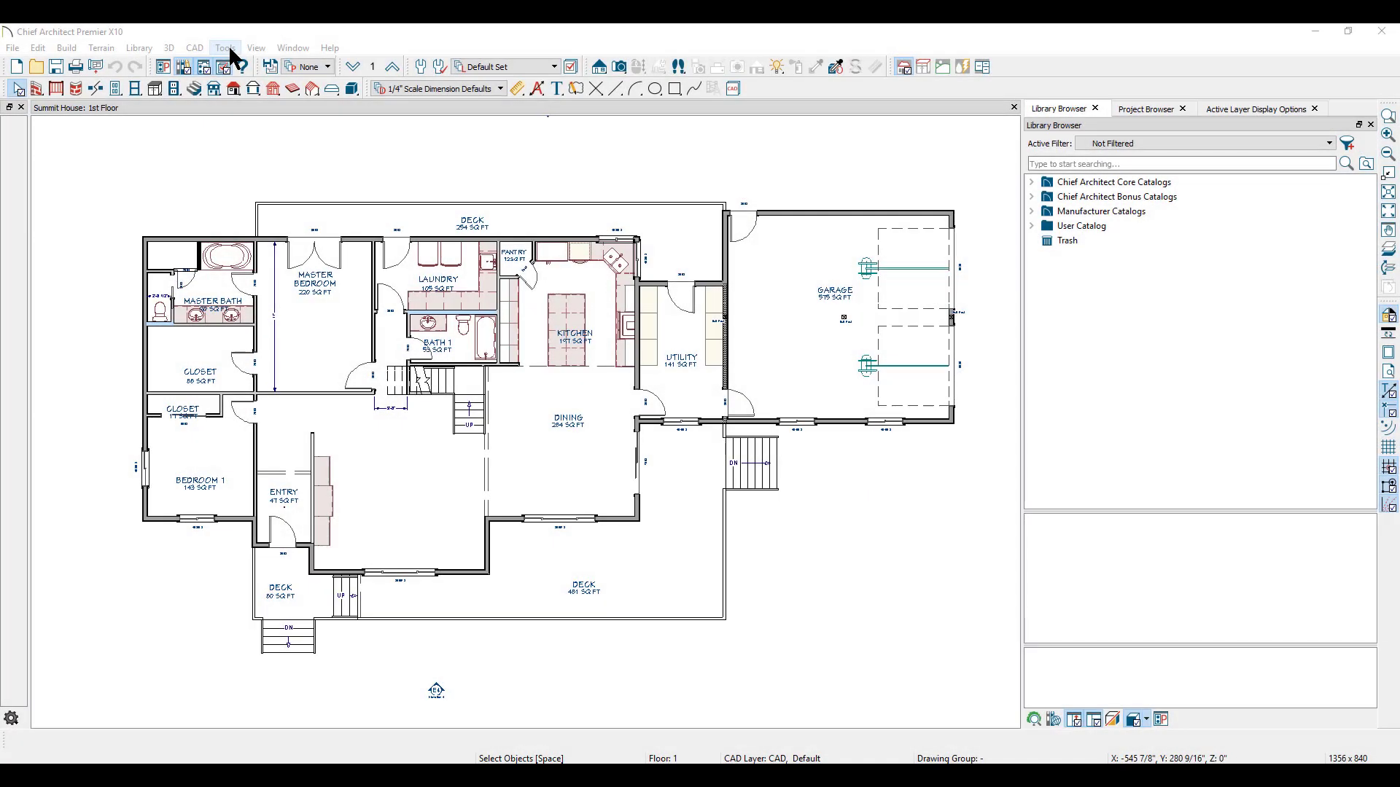
# Step: Open the Tools menu to find the Layer Settings commands for the Summit House plan
pyautogui.click(226, 48)
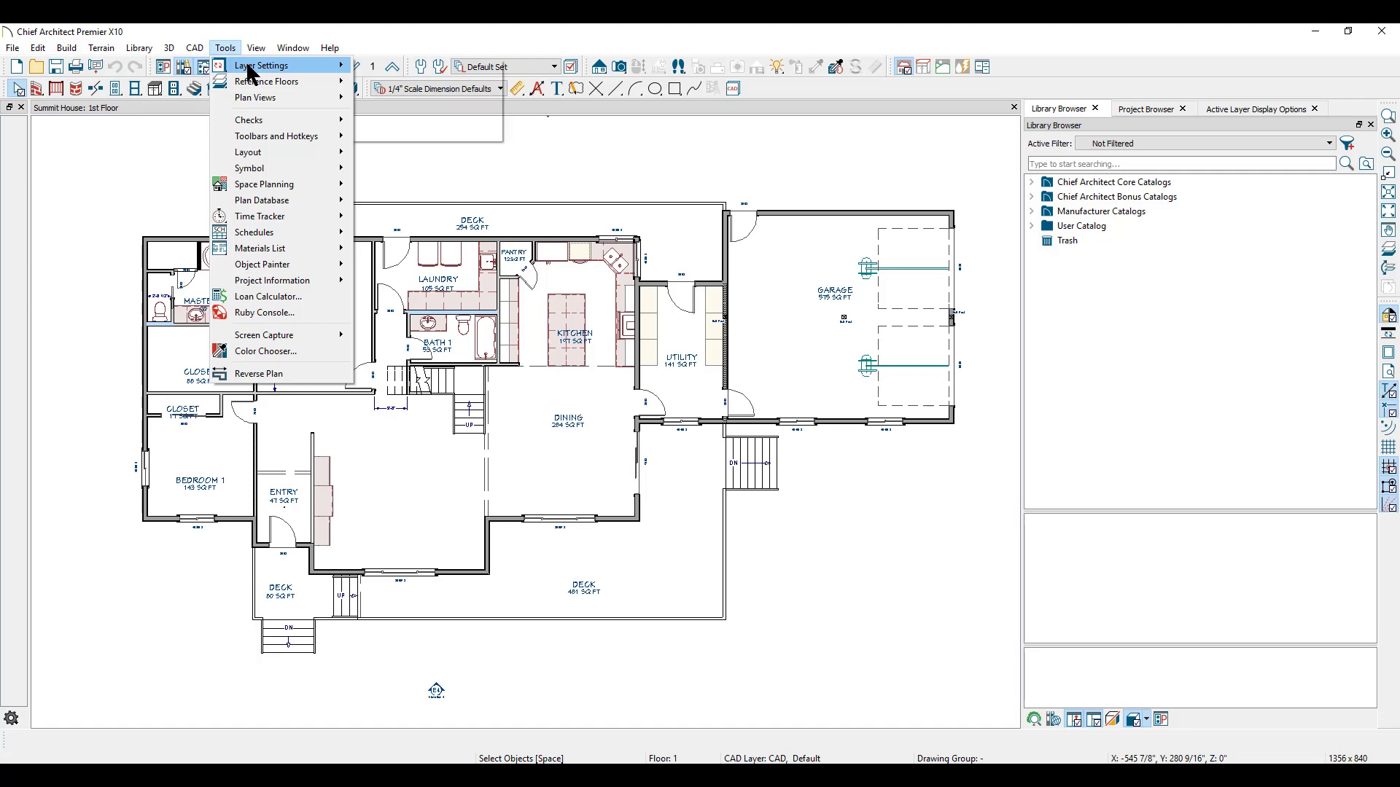
# Step: Open Layer Display Options and browse the Layer Sets list, keeping Default Set selected
pyautogui.moveTo(306, 66)
pyautogui.click(394, 70)
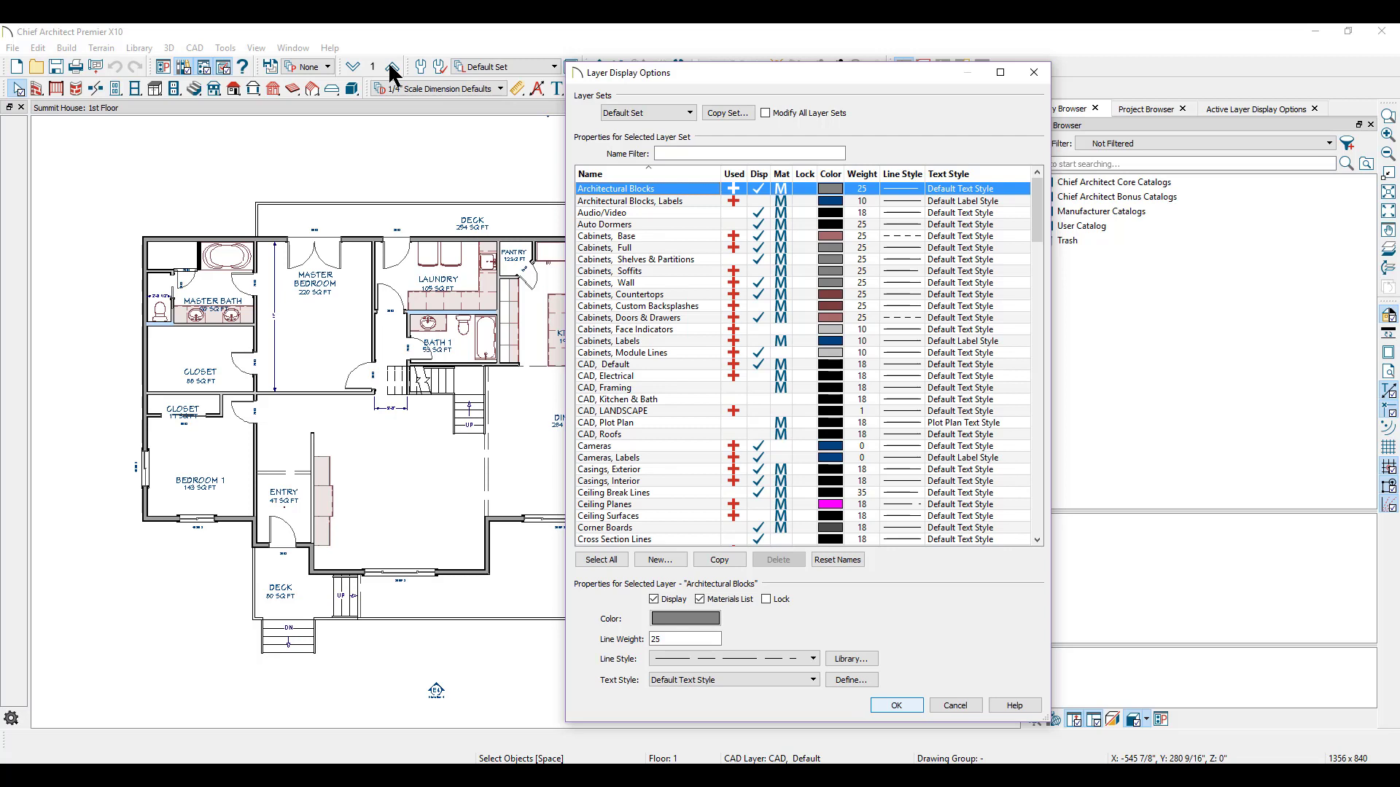
pyautogui.click(670, 117)
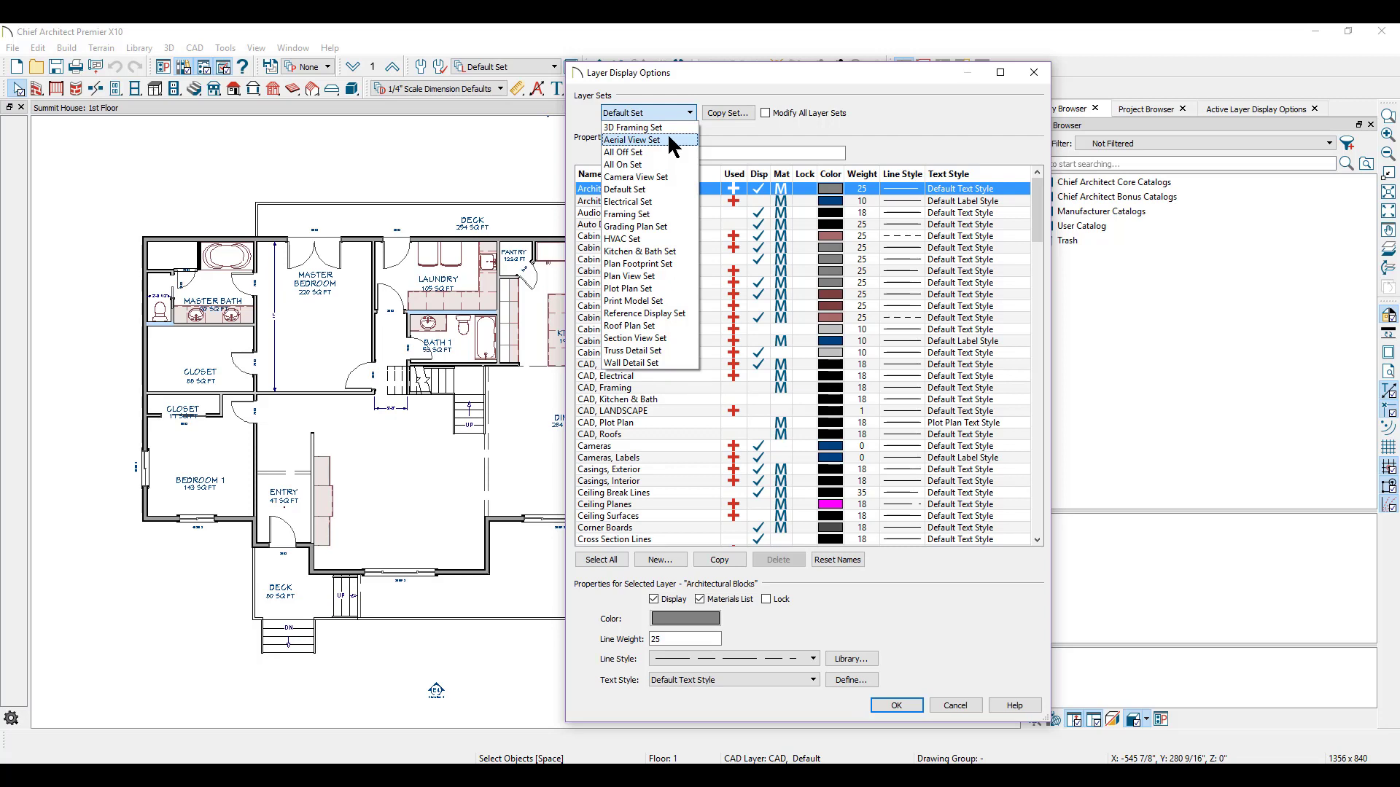
pyautogui.click(813, 126)
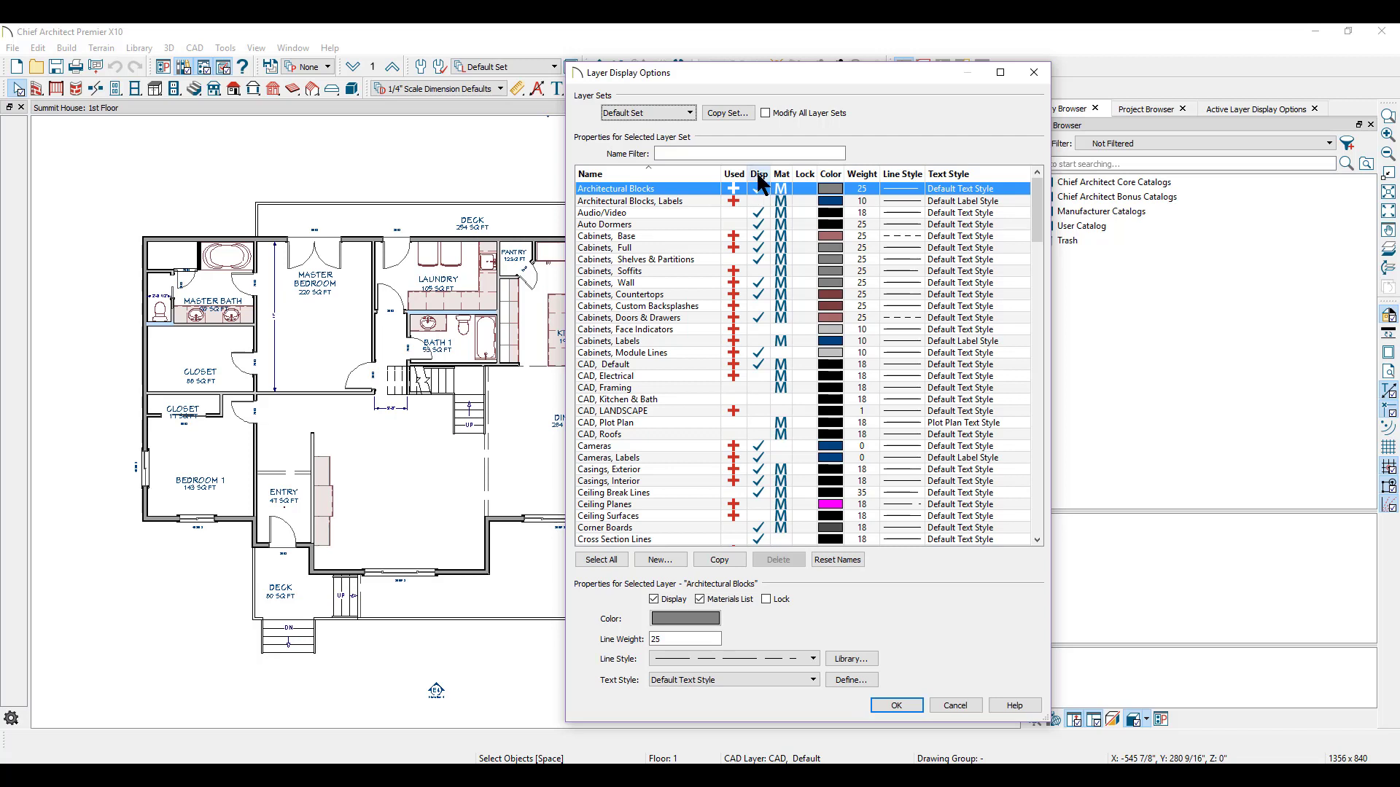
# Step: Select the Electrical layer, view the Electrical Set's settings, then close the dialog with OK
pyautogui.click(625, 260)
pyautogui.press('e')
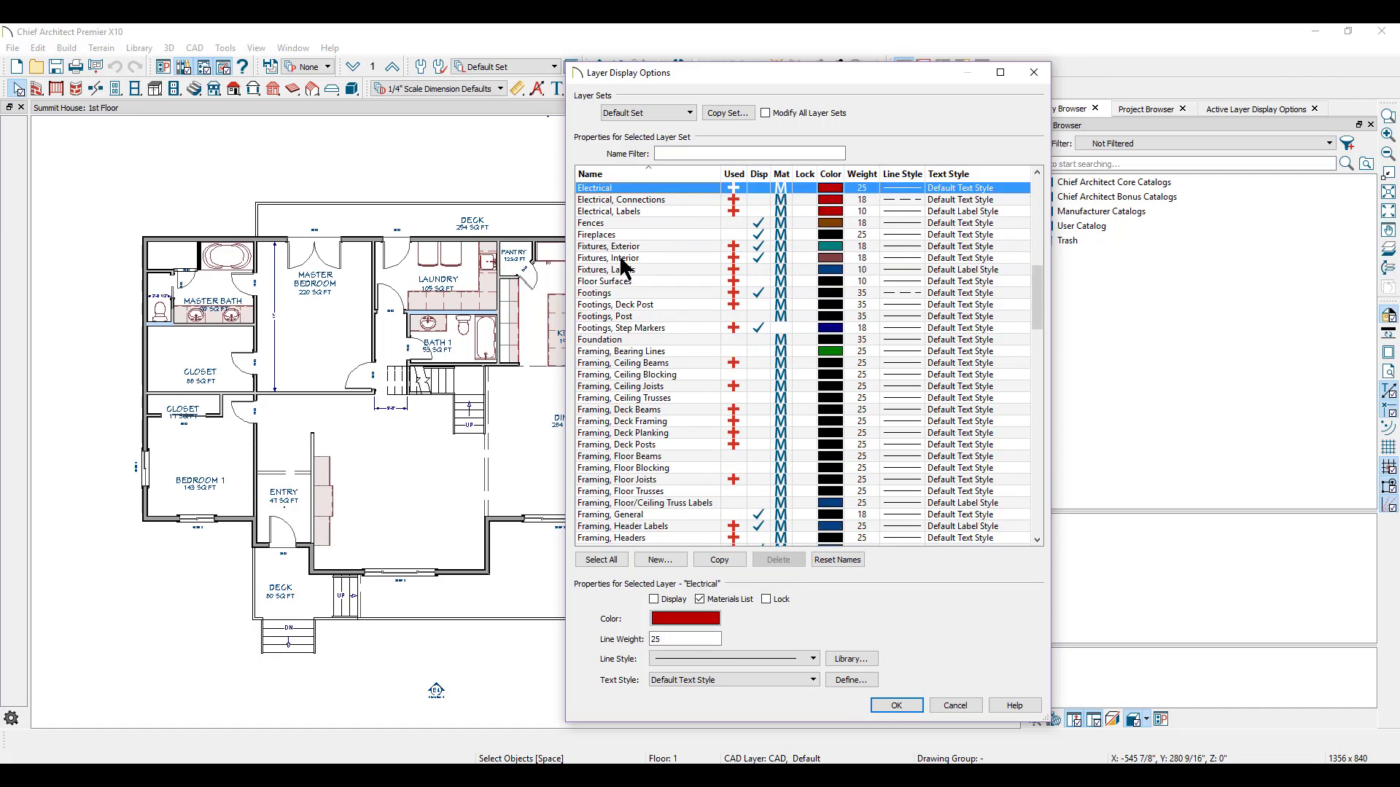
pyautogui.click(618, 190)
pyautogui.click(690, 113)
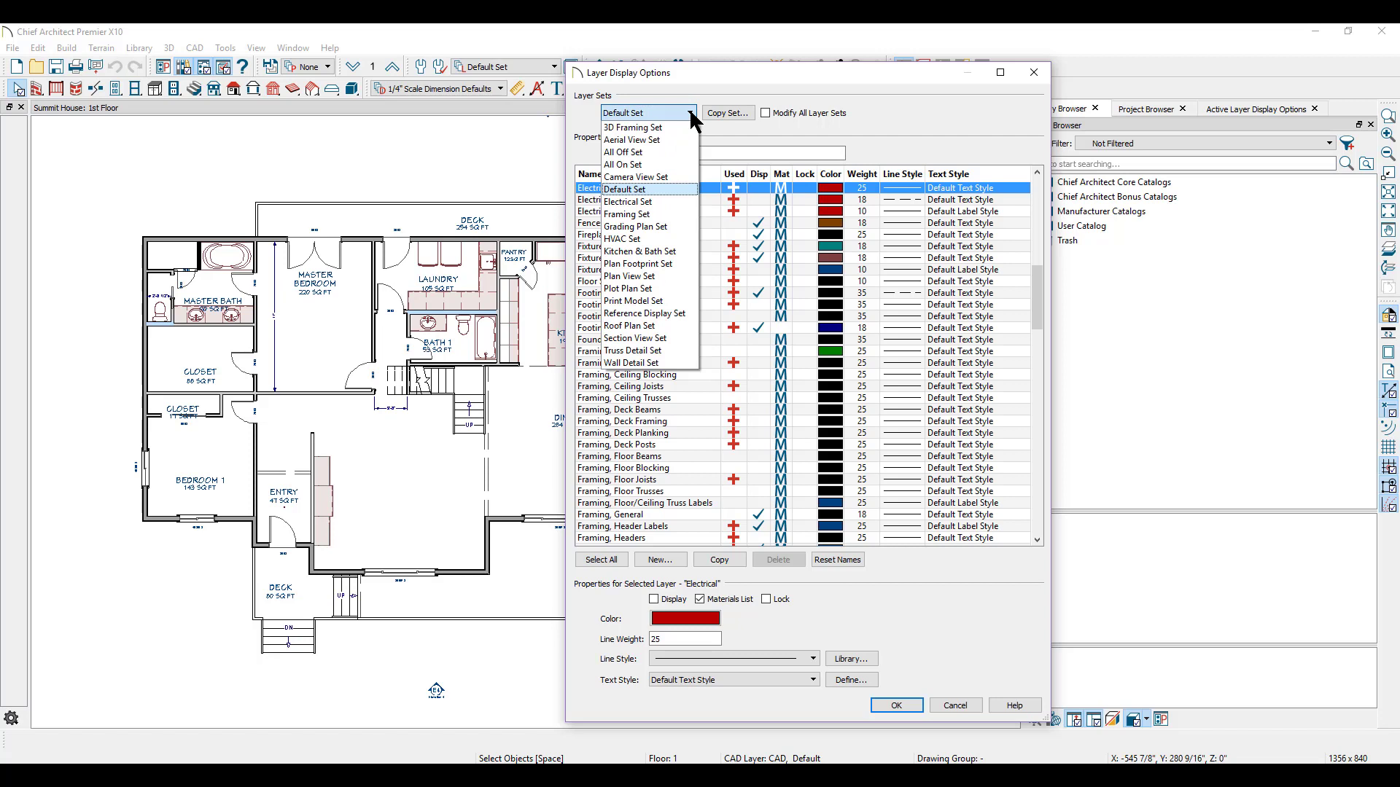
pyautogui.click(631, 203)
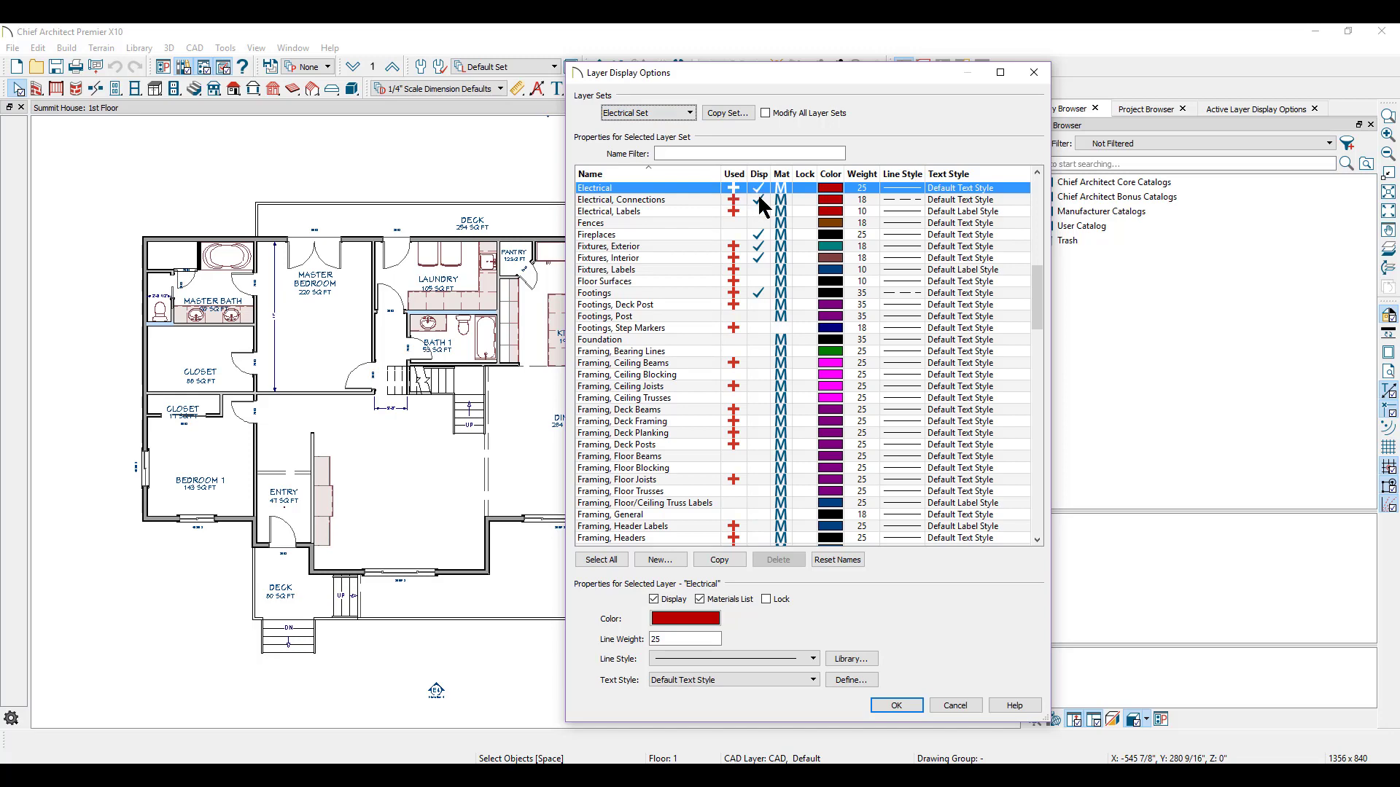
pyautogui.click(902, 705)
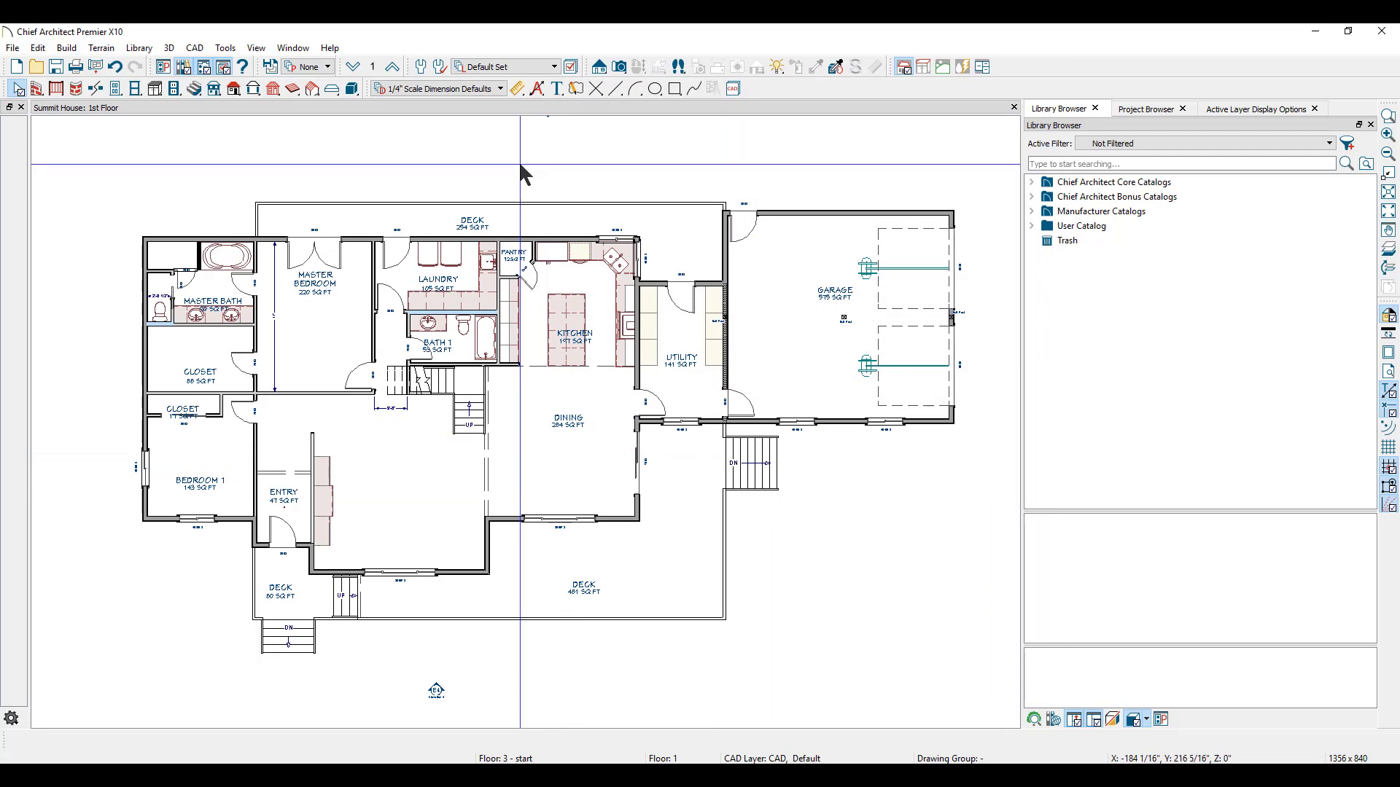
# Step: Make Electrical Set the active layer set from the toolbar, then reopen Layer Display Options
pyautogui.click(554, 67)
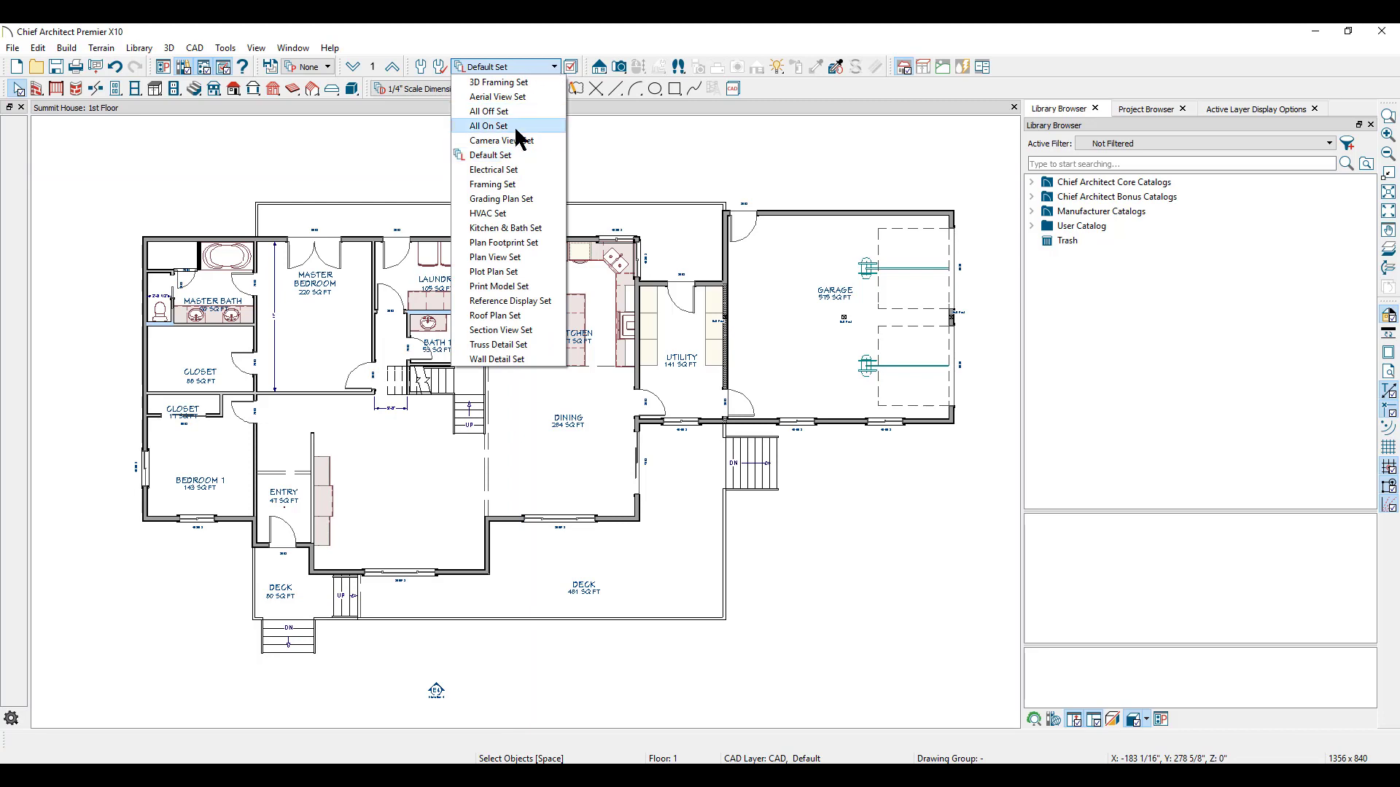
pyautogui.click(513, 172)
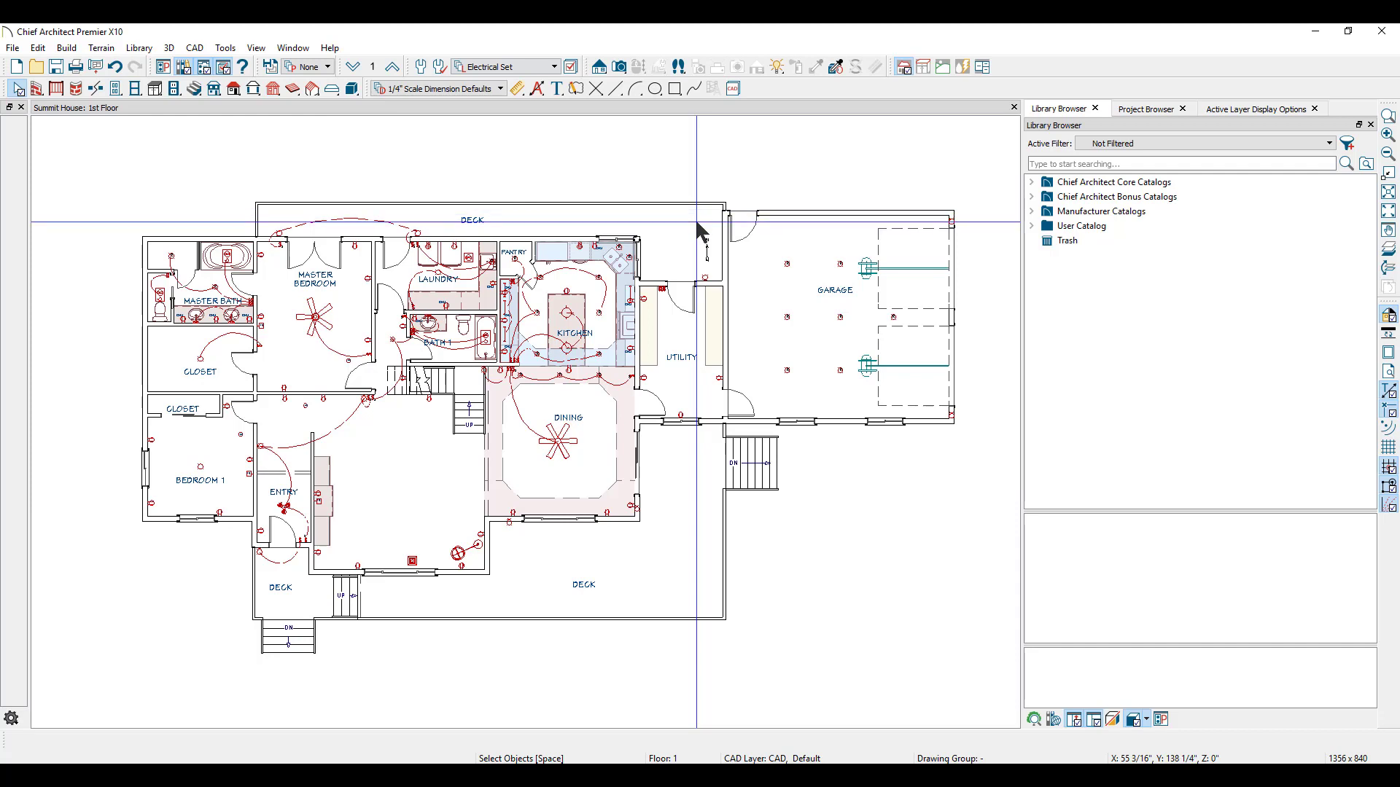
pyautogui.click(571, 68)
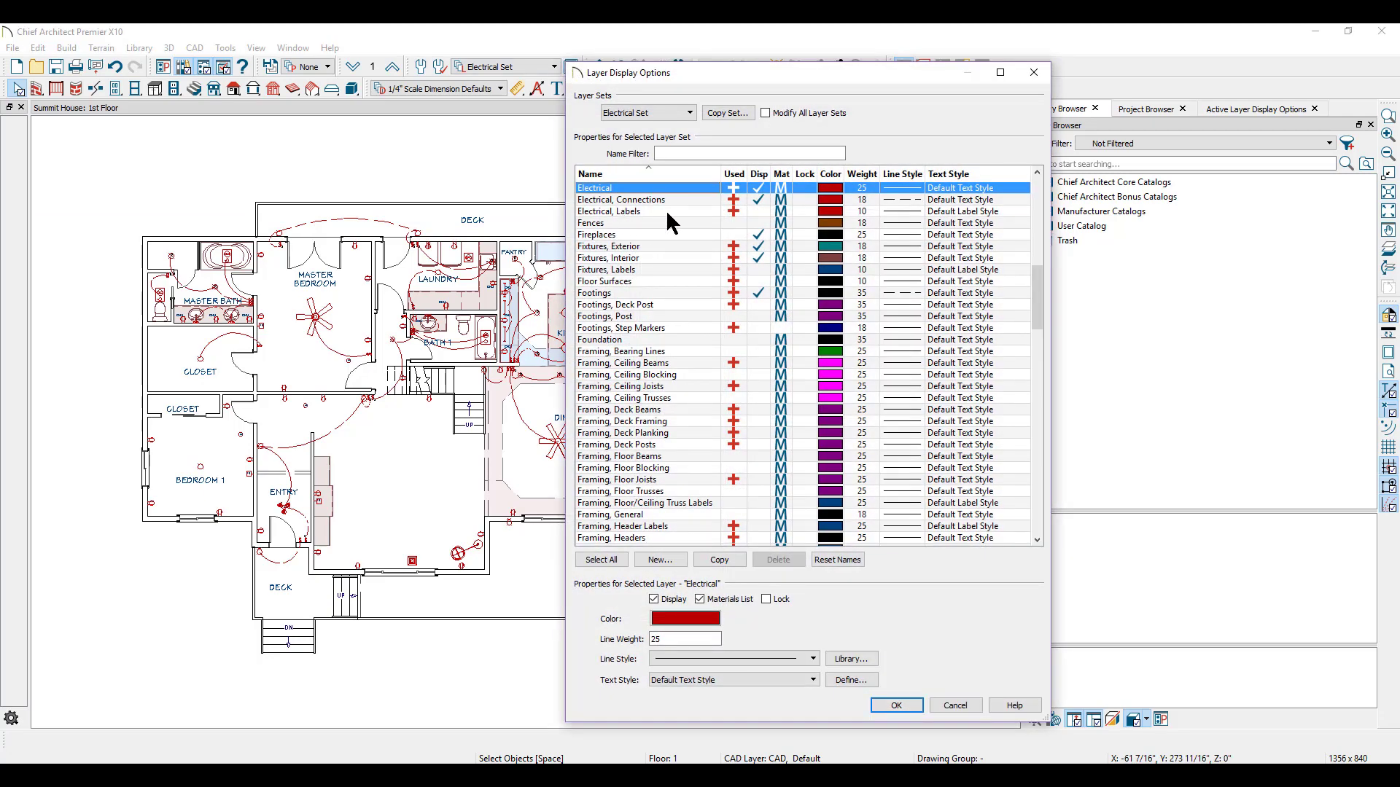
# Step: Select the Electrical, Labels layer and view it under the Default Set for comparison
pyautogui.click(759, 212)
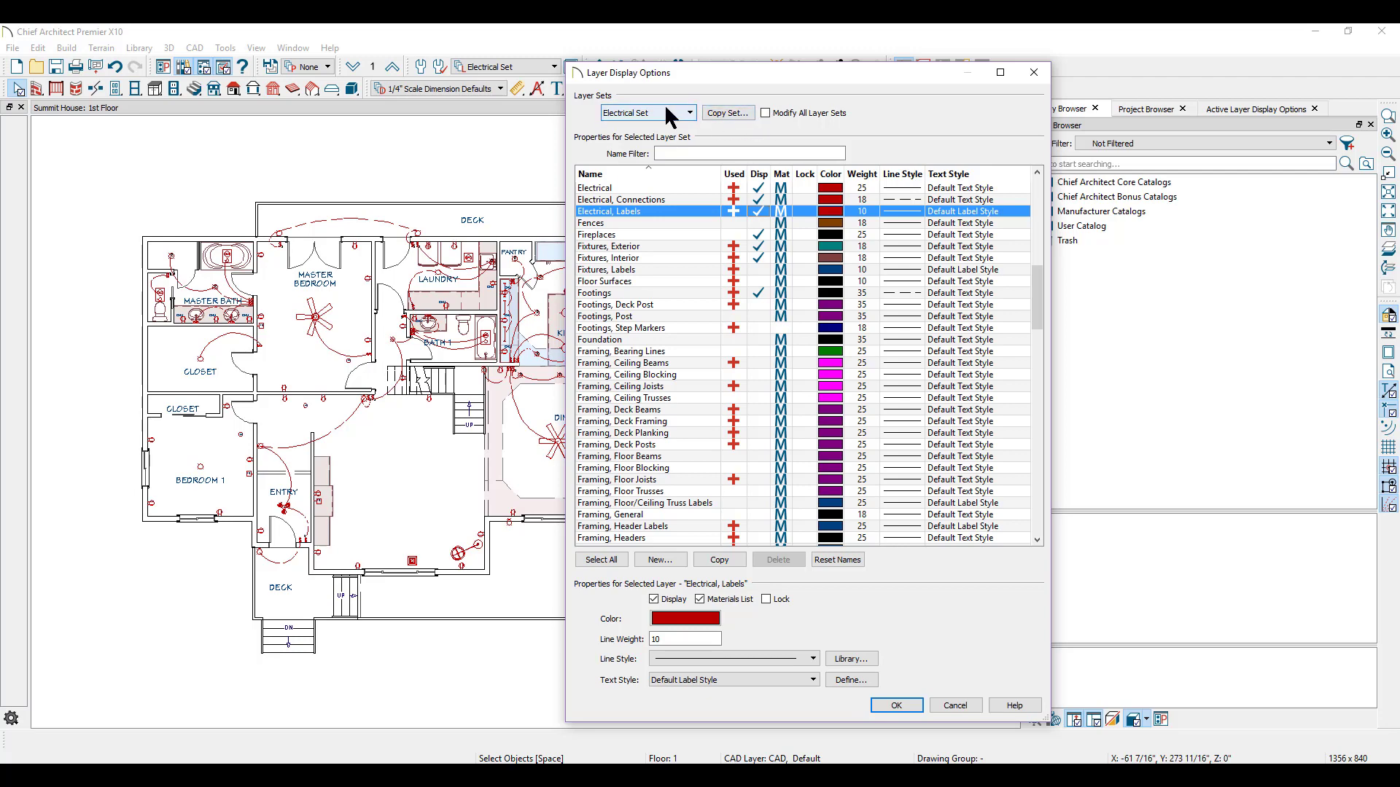
pyautogui.click(689, 113)
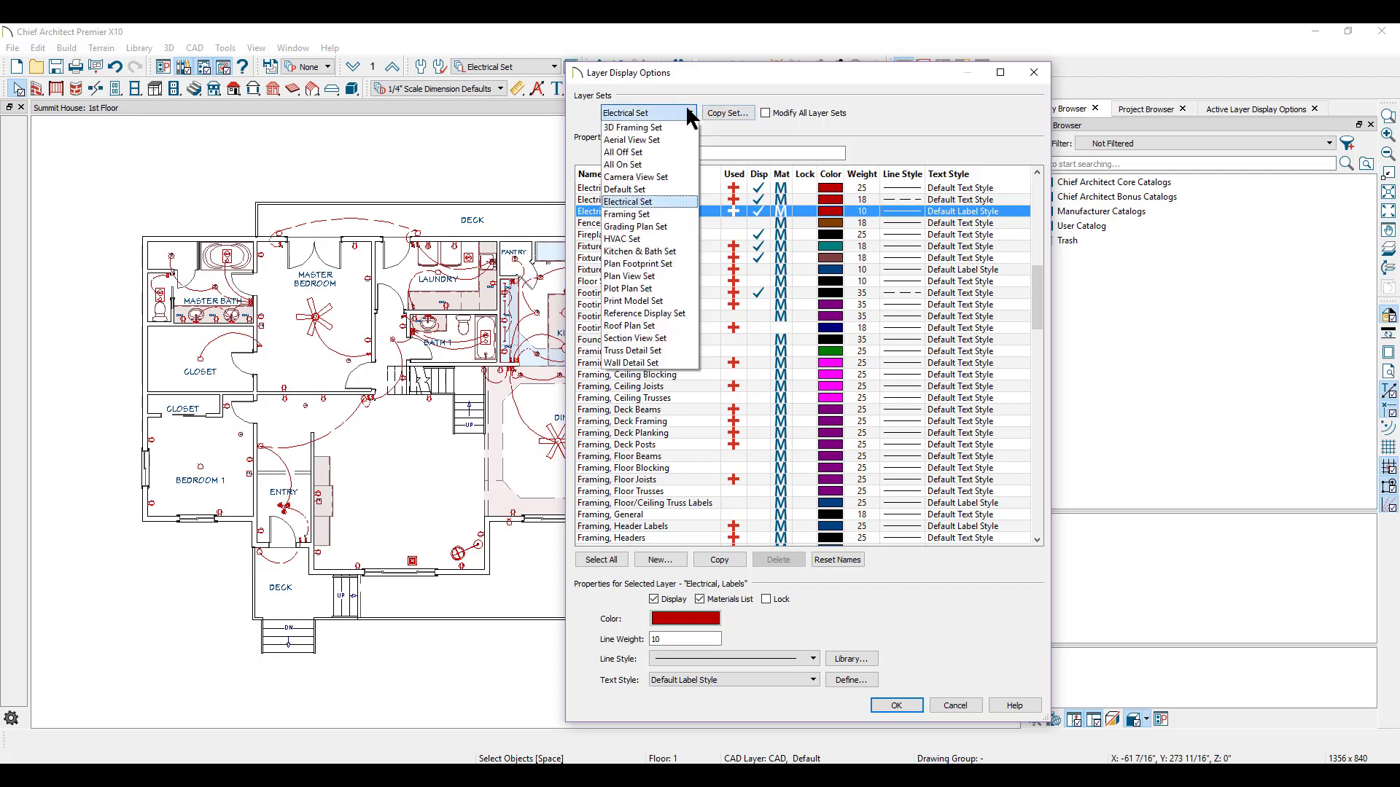
pyautogui.click(626, 190)
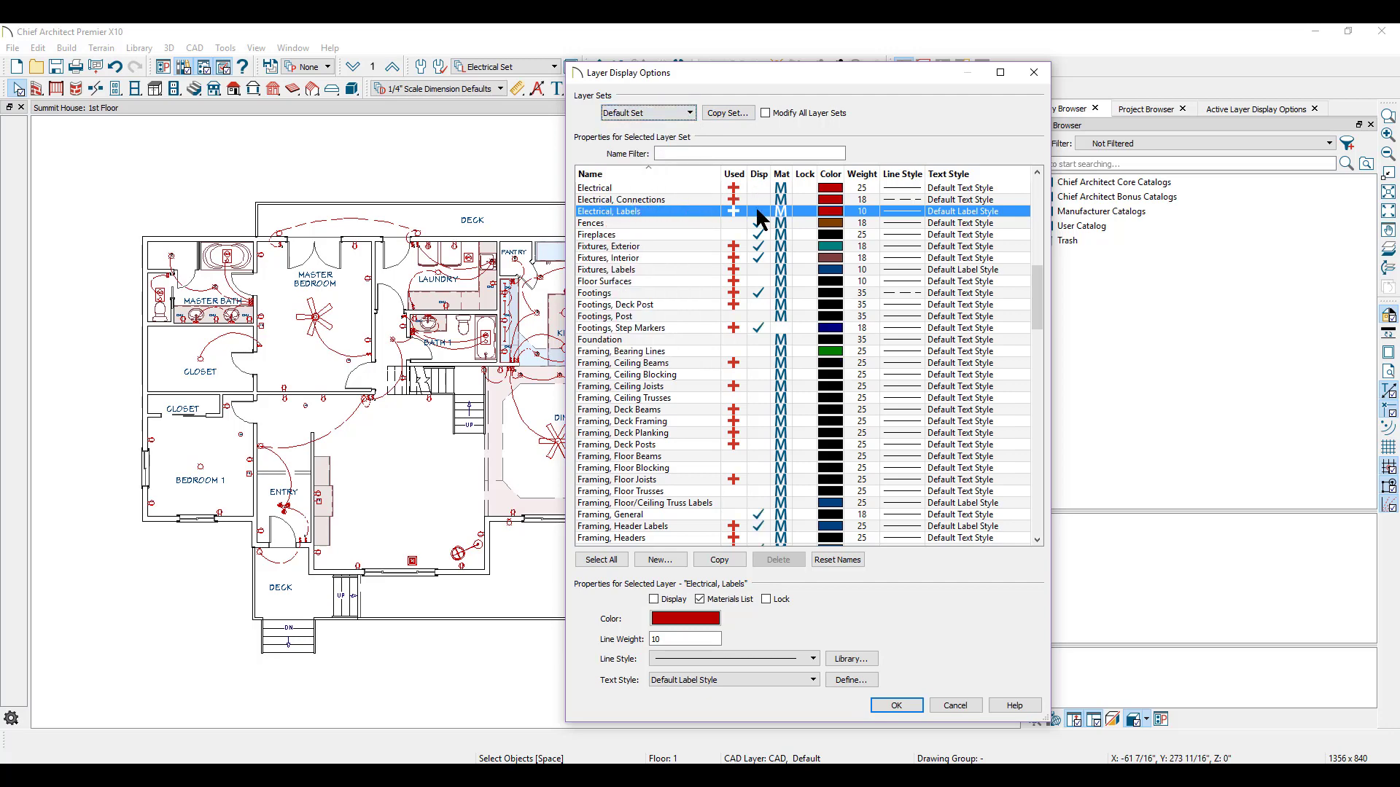
pyautogui.click(677, 114)
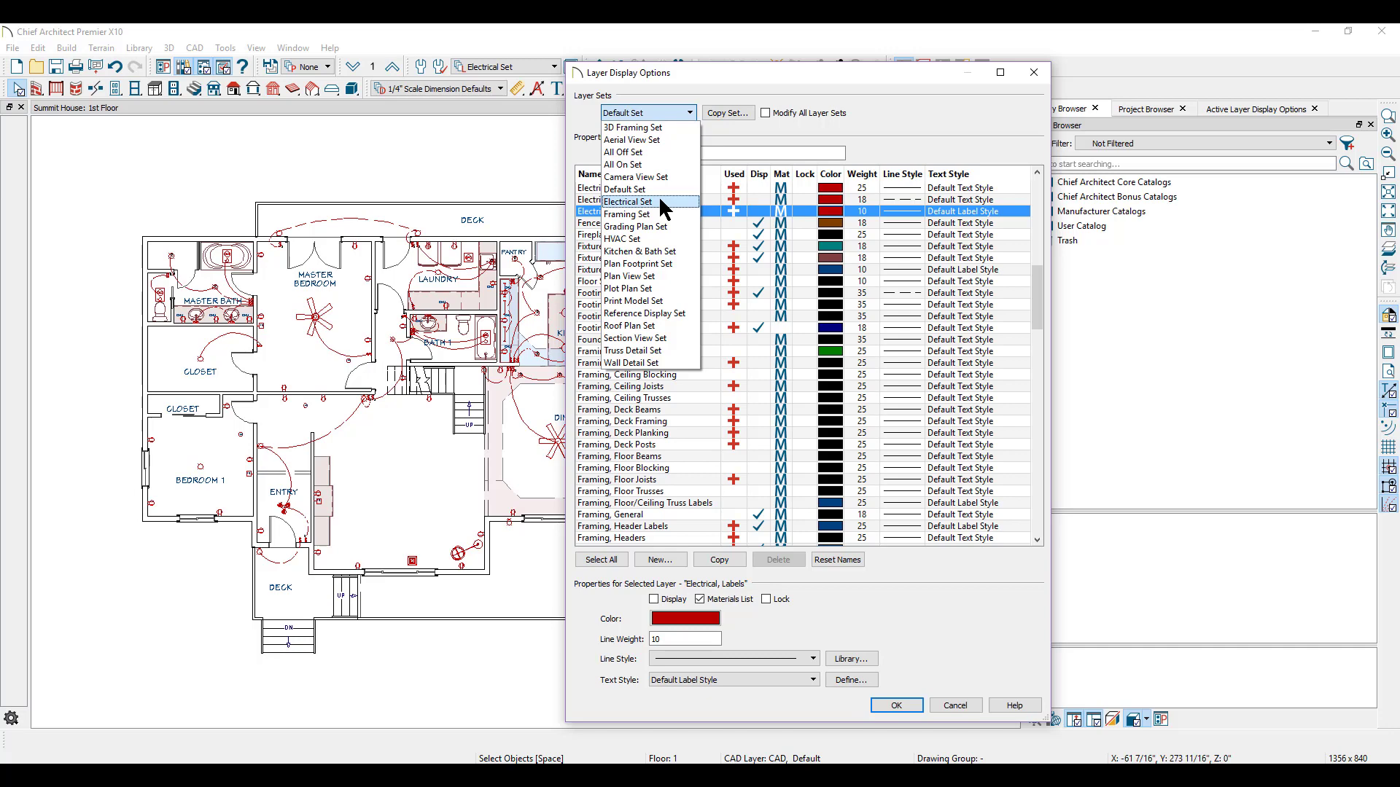
pyautogui.click(586, 191)
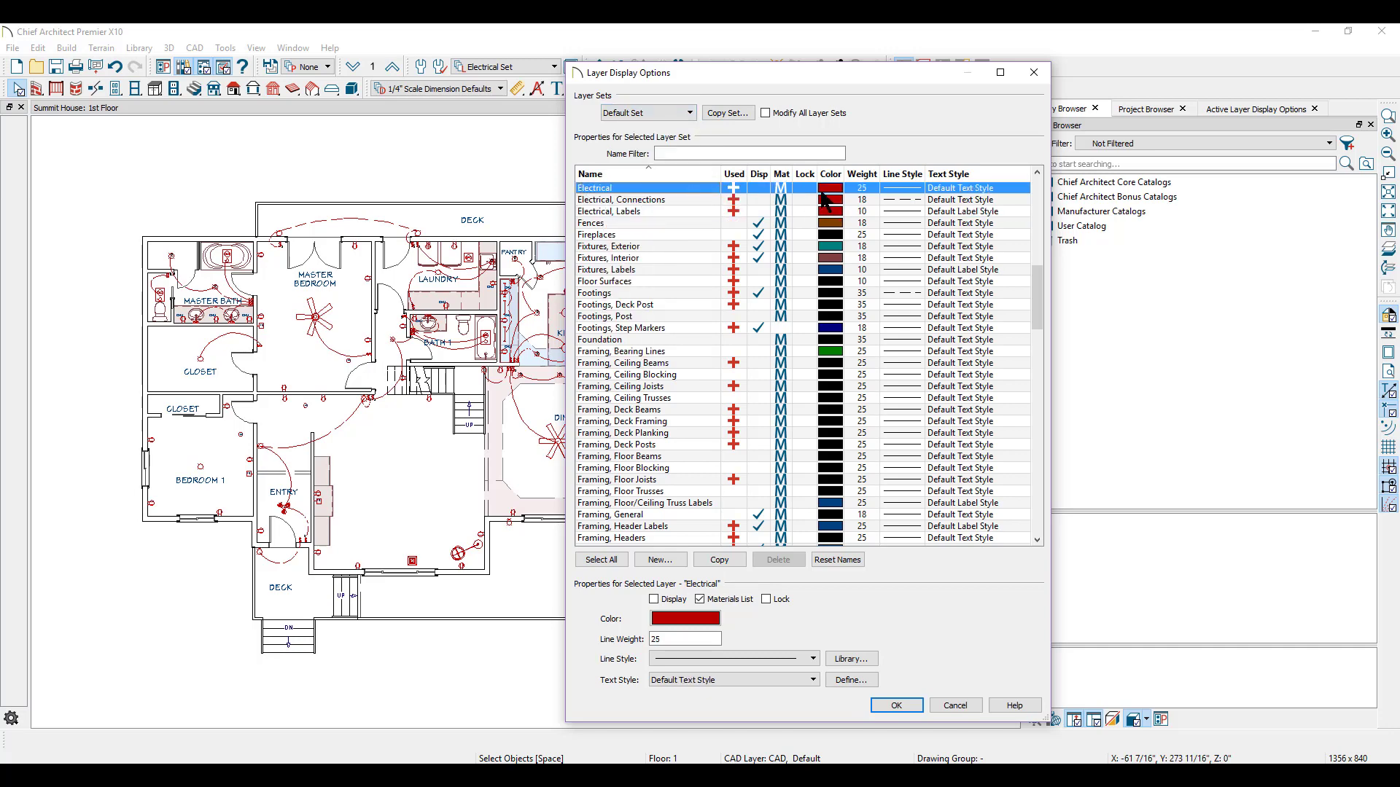
# Step: Return to the Electrical Set and select all three Electrical layers together
pyautogui.click(670, 114)
pyautogui.click(638, 203)
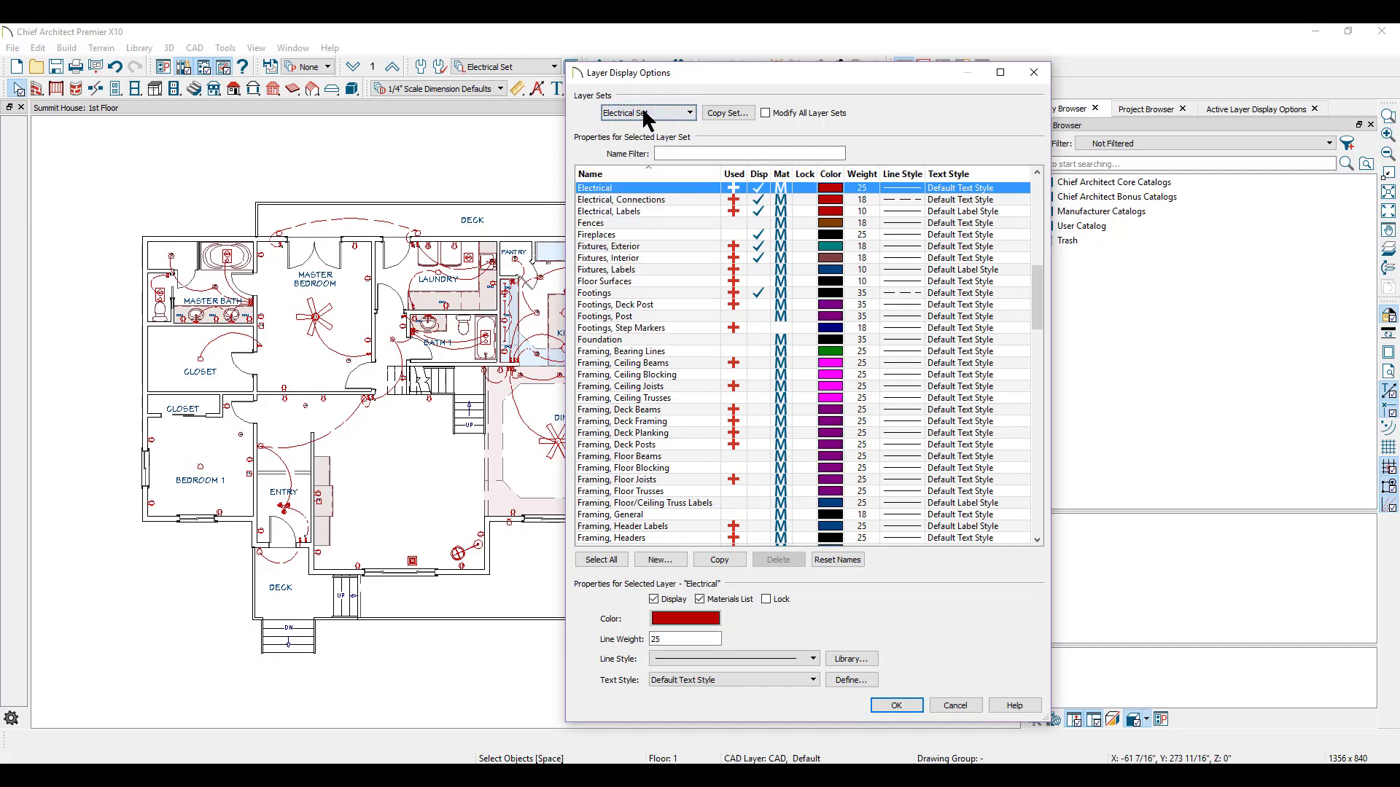
pyautogui.keyDown('shift'); pyautogui.click(665, 210); pyautogui.keyUp('shift')
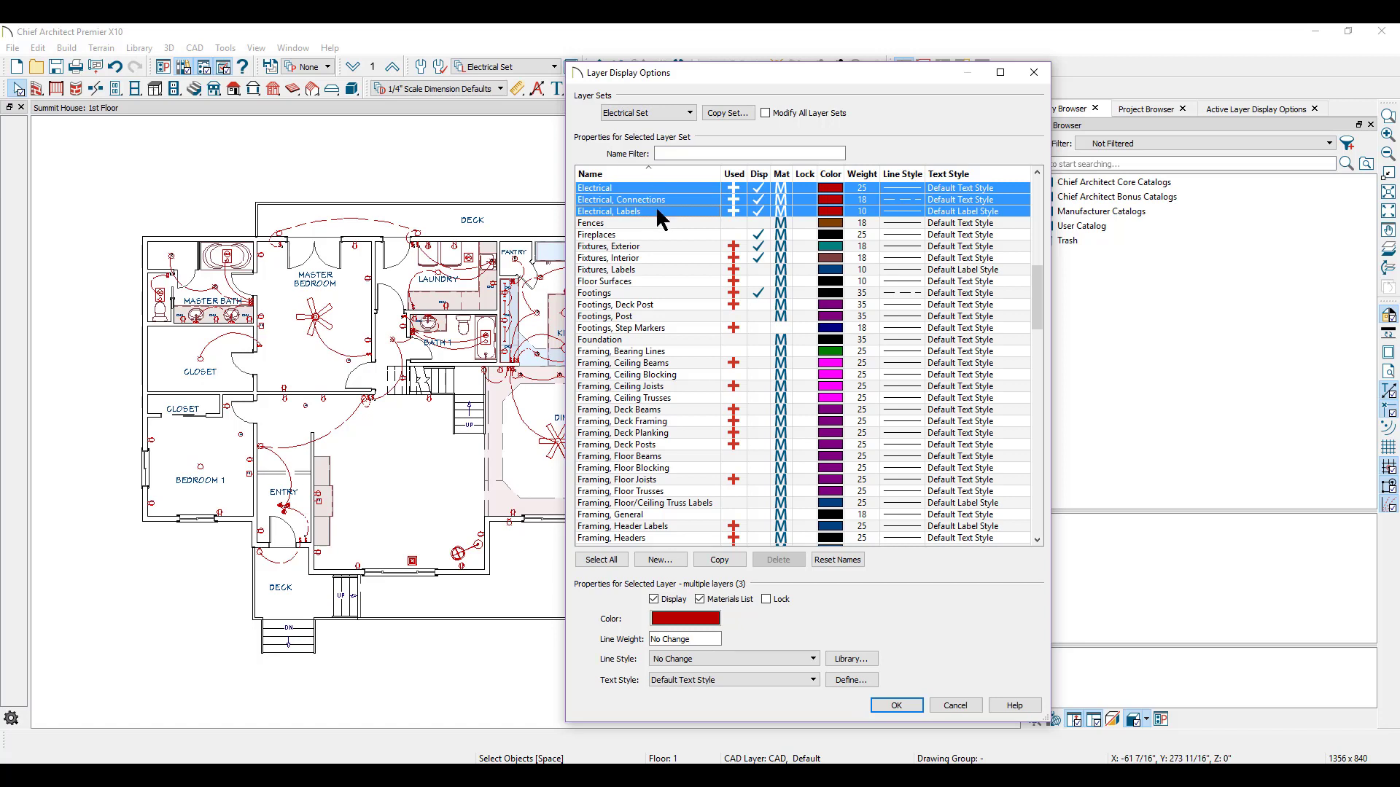
# Step: Recolour the Electrical, Electrical Connections and Electrical Labels layers dark green
pyautogui.click(685, 621)
pyautogui.click(683, 374)
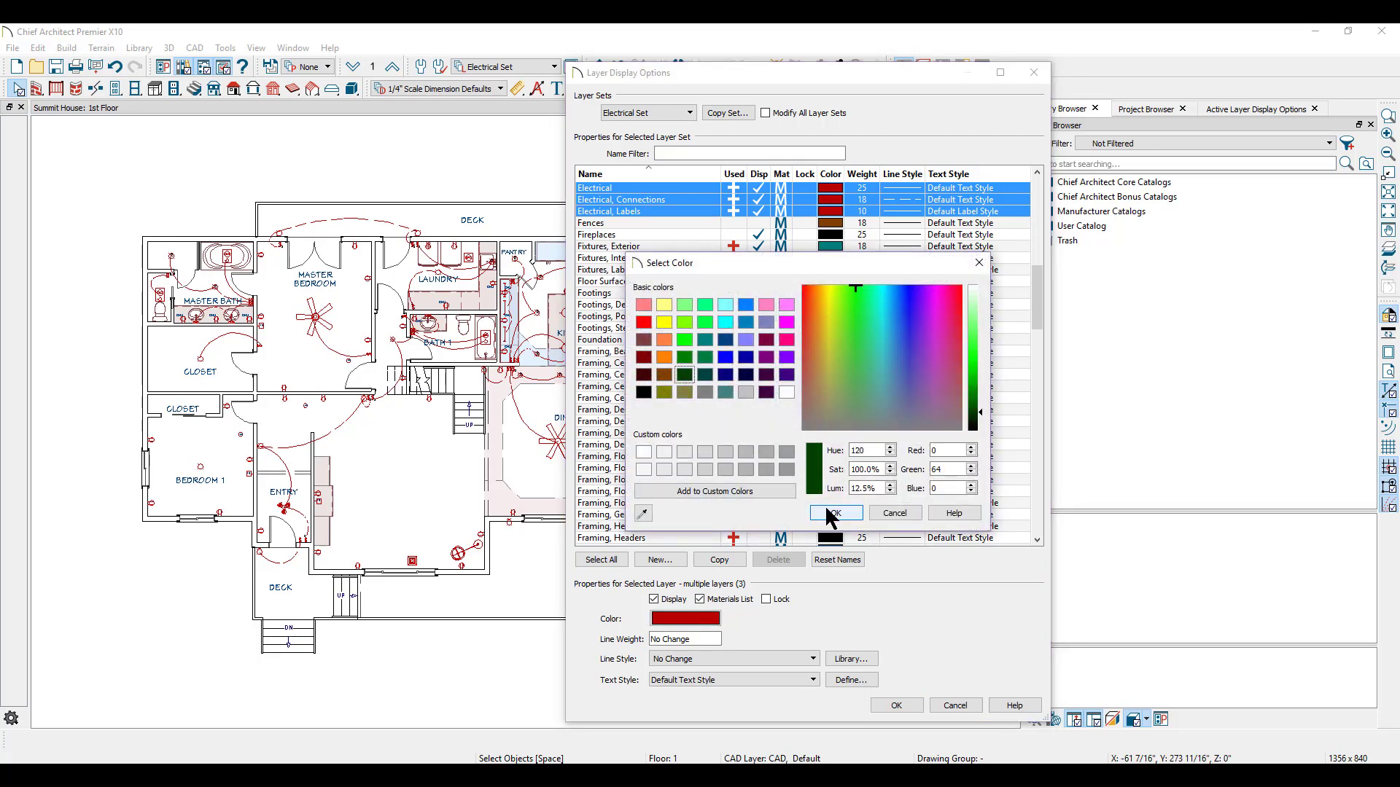
pyautogui.click(833, 514)
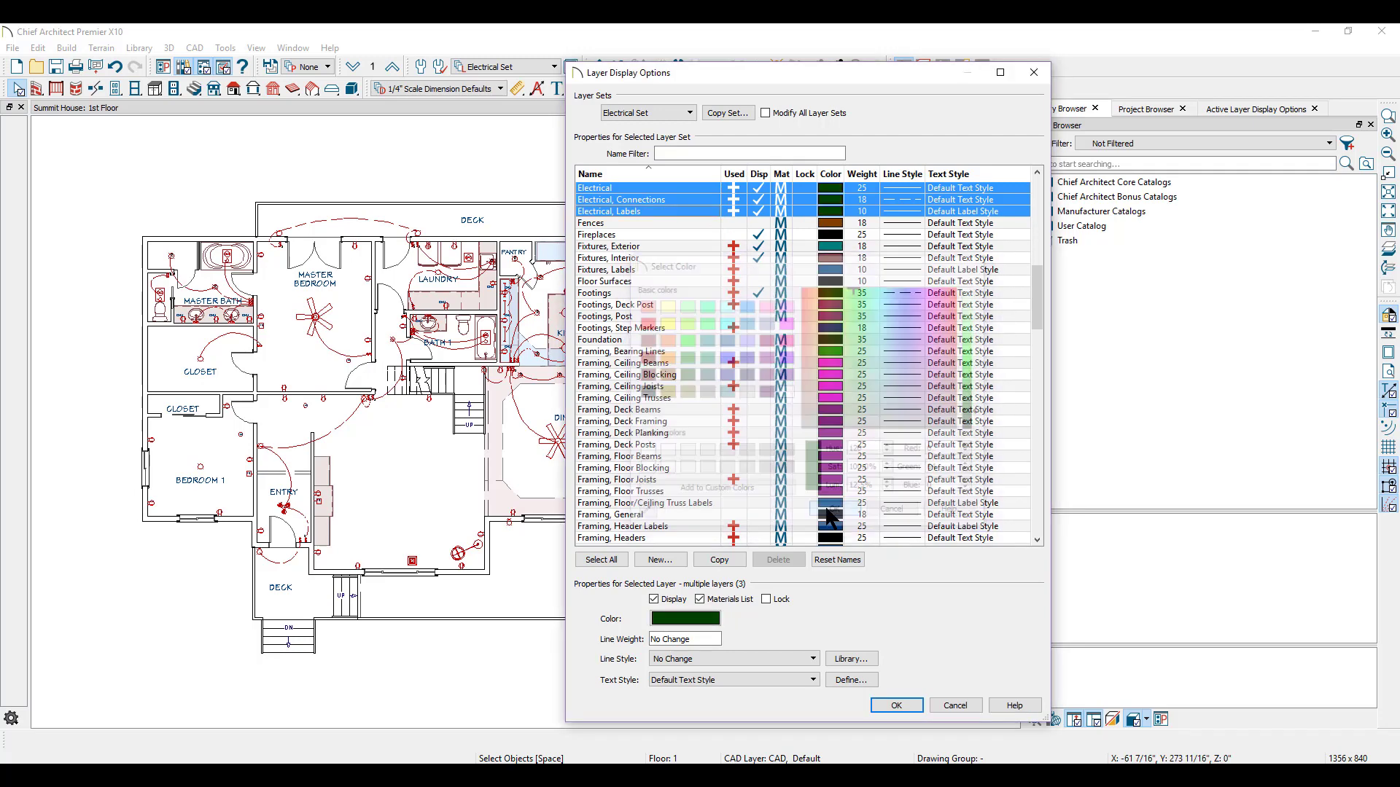
pyautogui.click(718, 225)
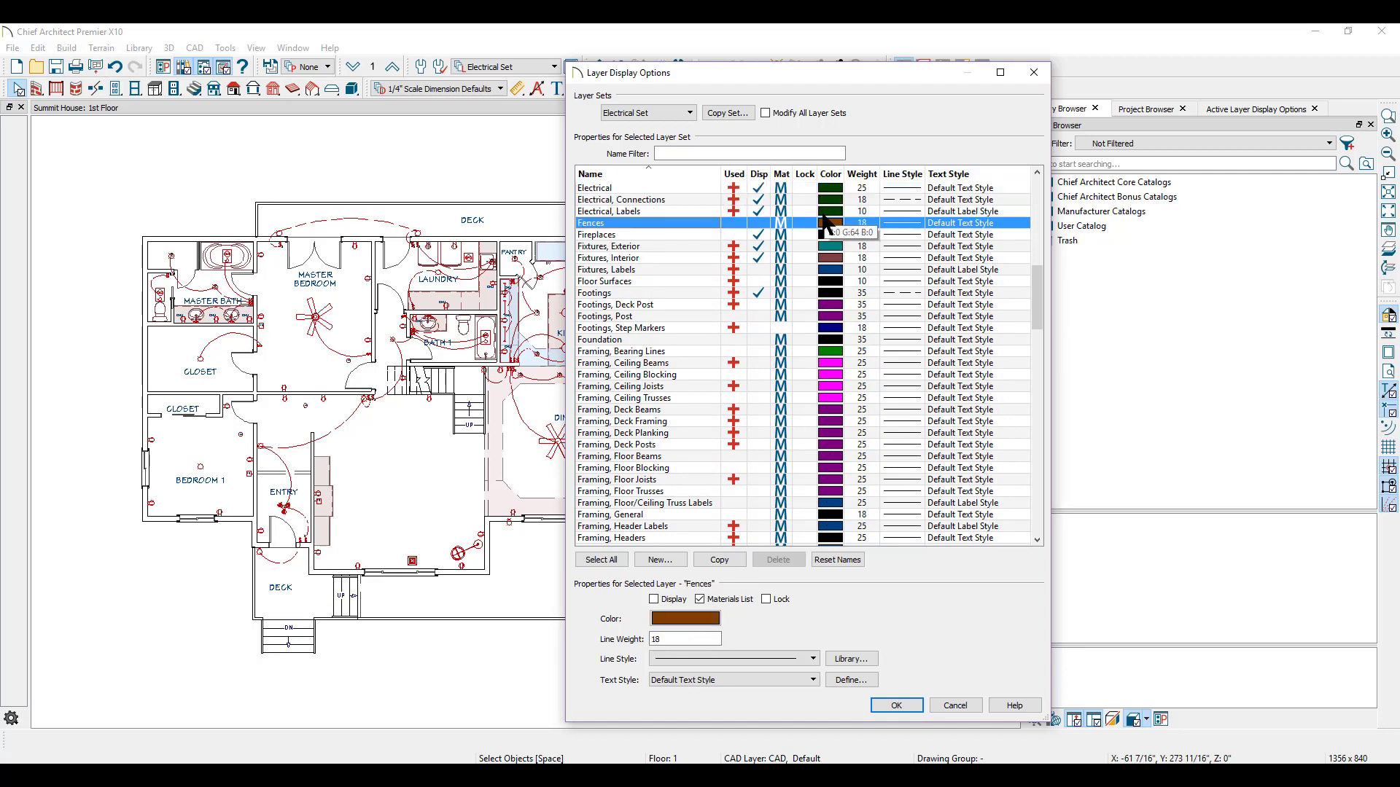
pyautogui.click(665, 118)
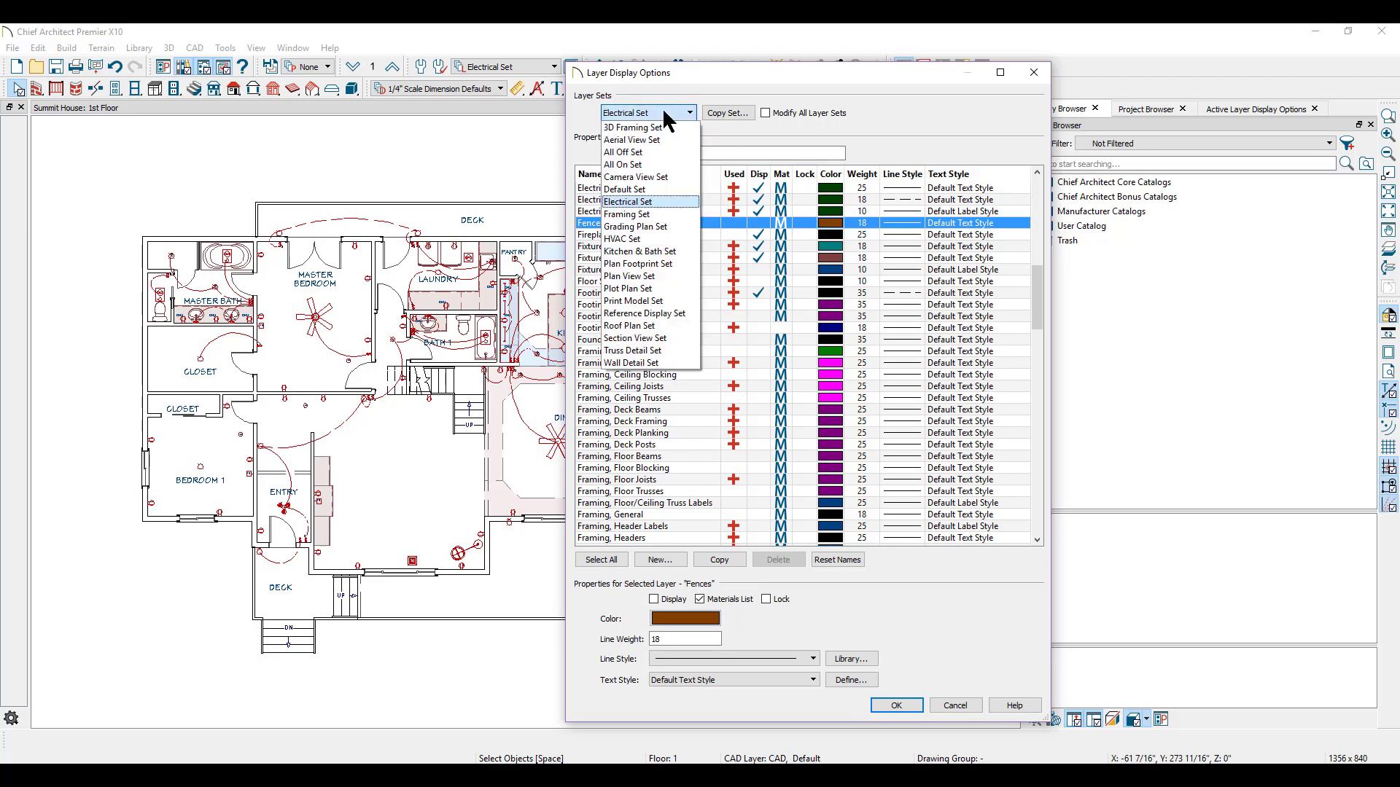
# Step: View Default Set, switch back to Electrical Set, and confirm with OK
pyautogui.click(645, 190)
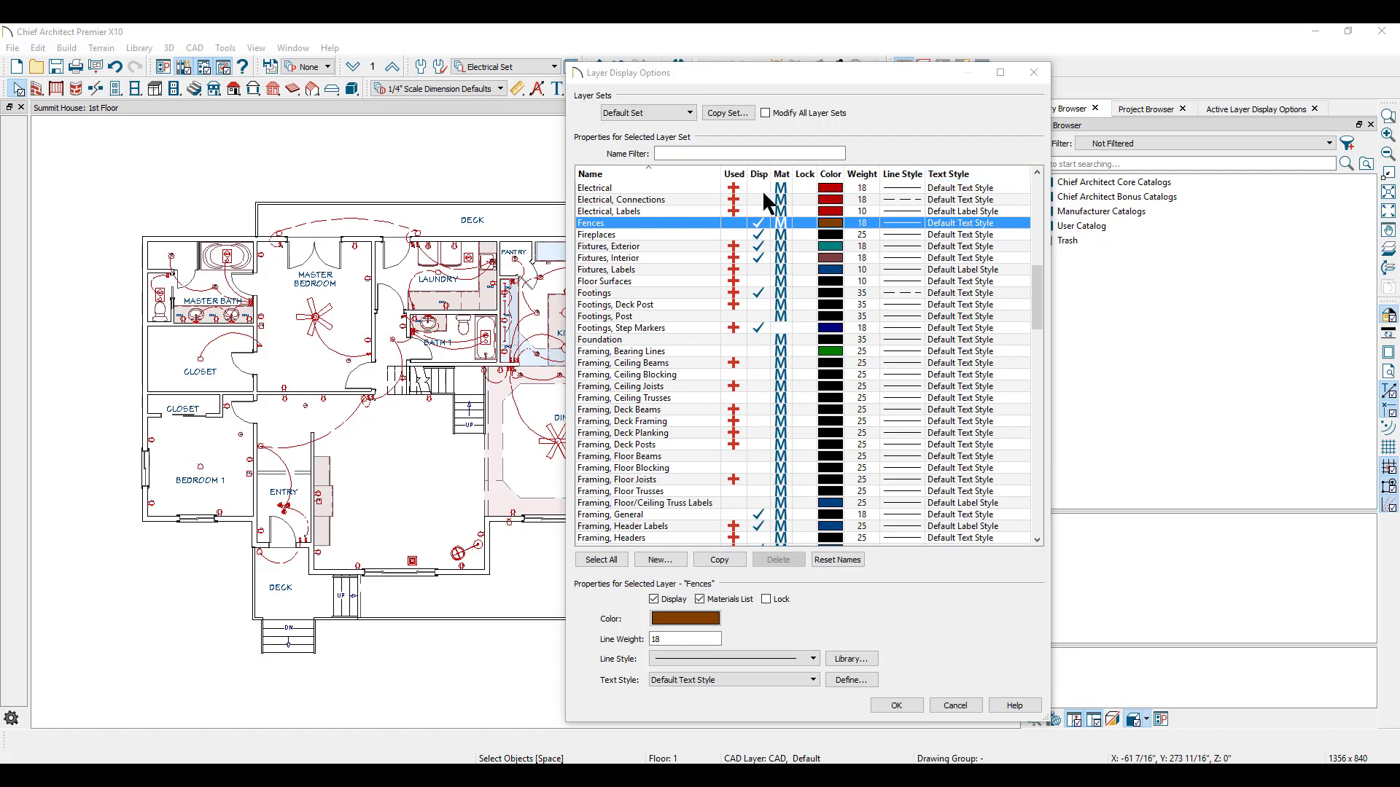
pyautogui.click(684, 114)
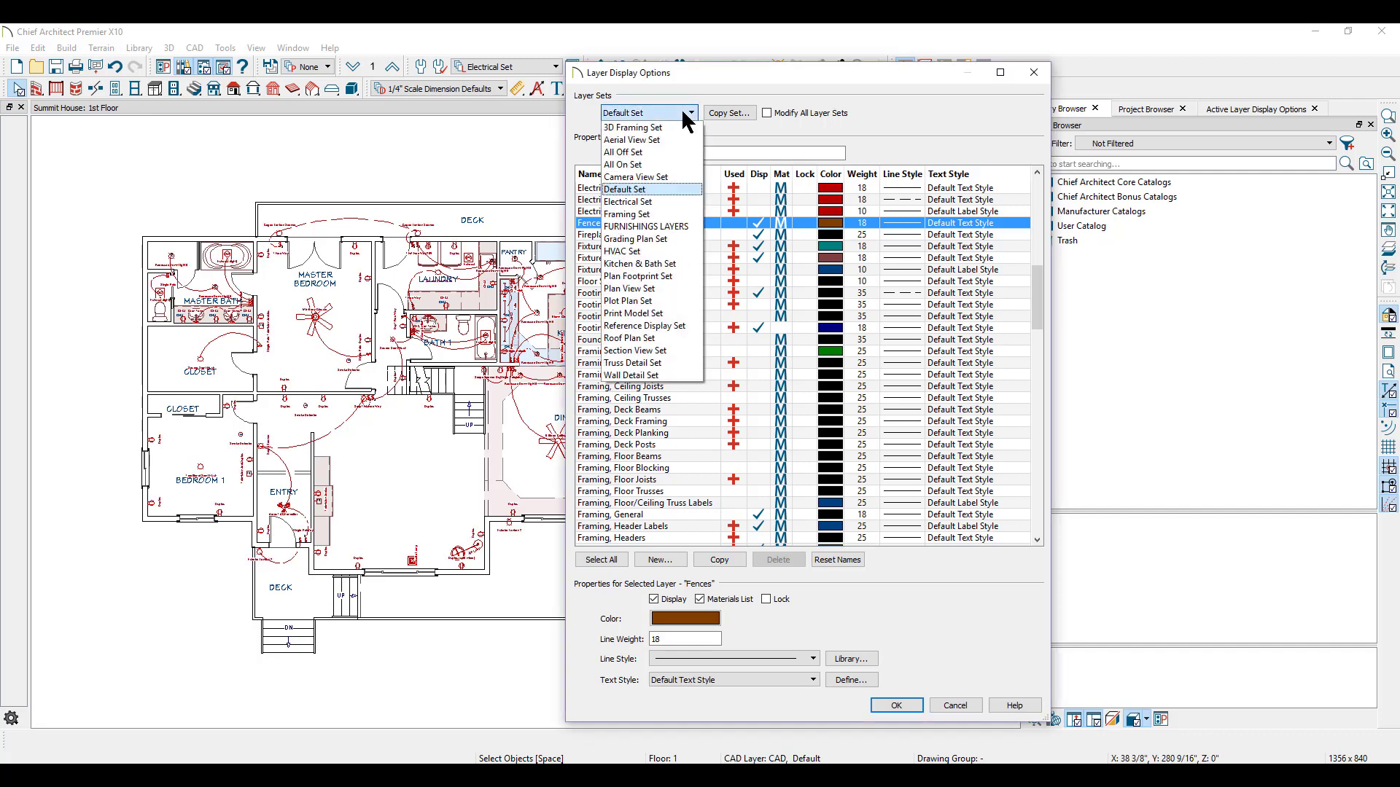
pyautogui.click(642, 201)
pyautogui.click(903, 708)
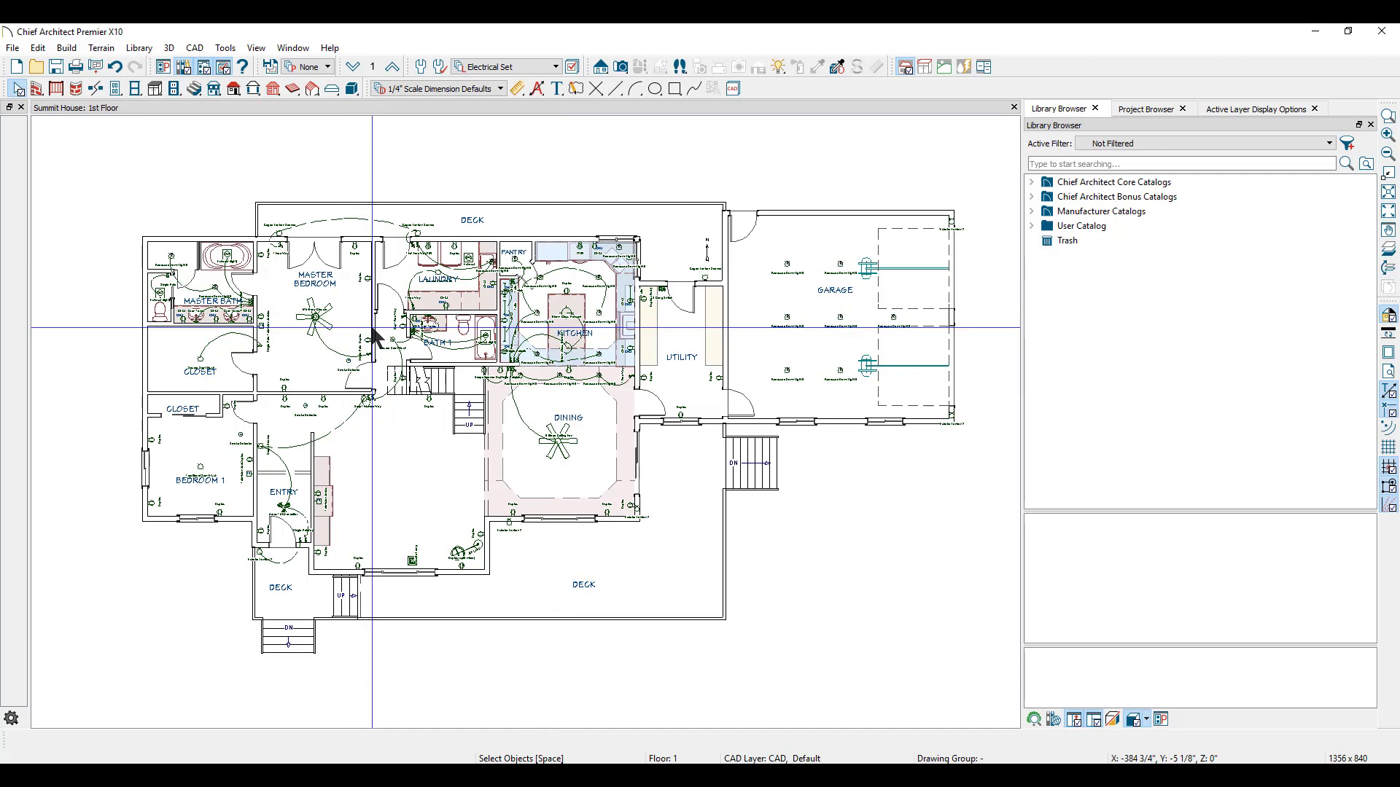
# Step: Reopen Layer Display Options on the Default Set and start copying it as a new set
pyautogui.click(572, 66)
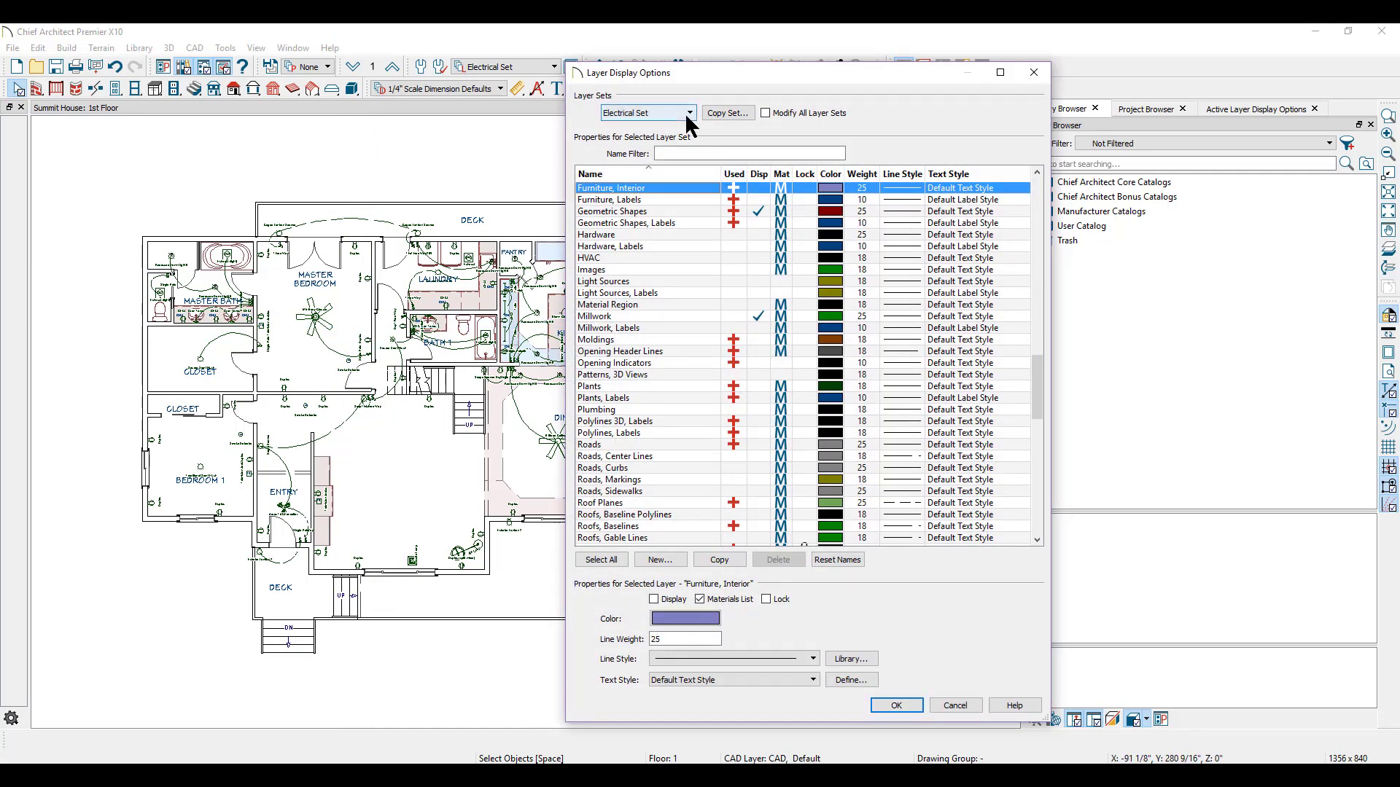
pyautogui.click(688, 117)
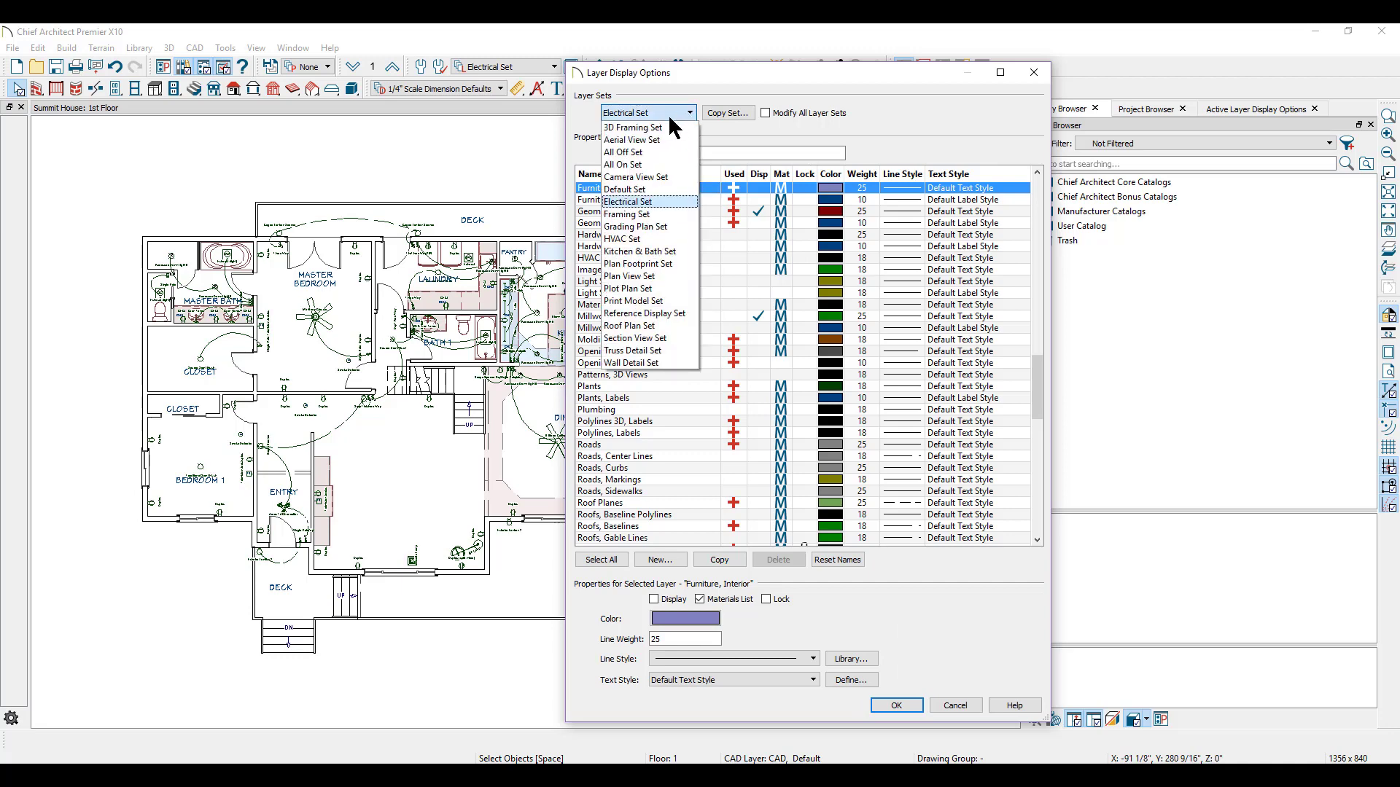
pyautogui.click(628, 191)
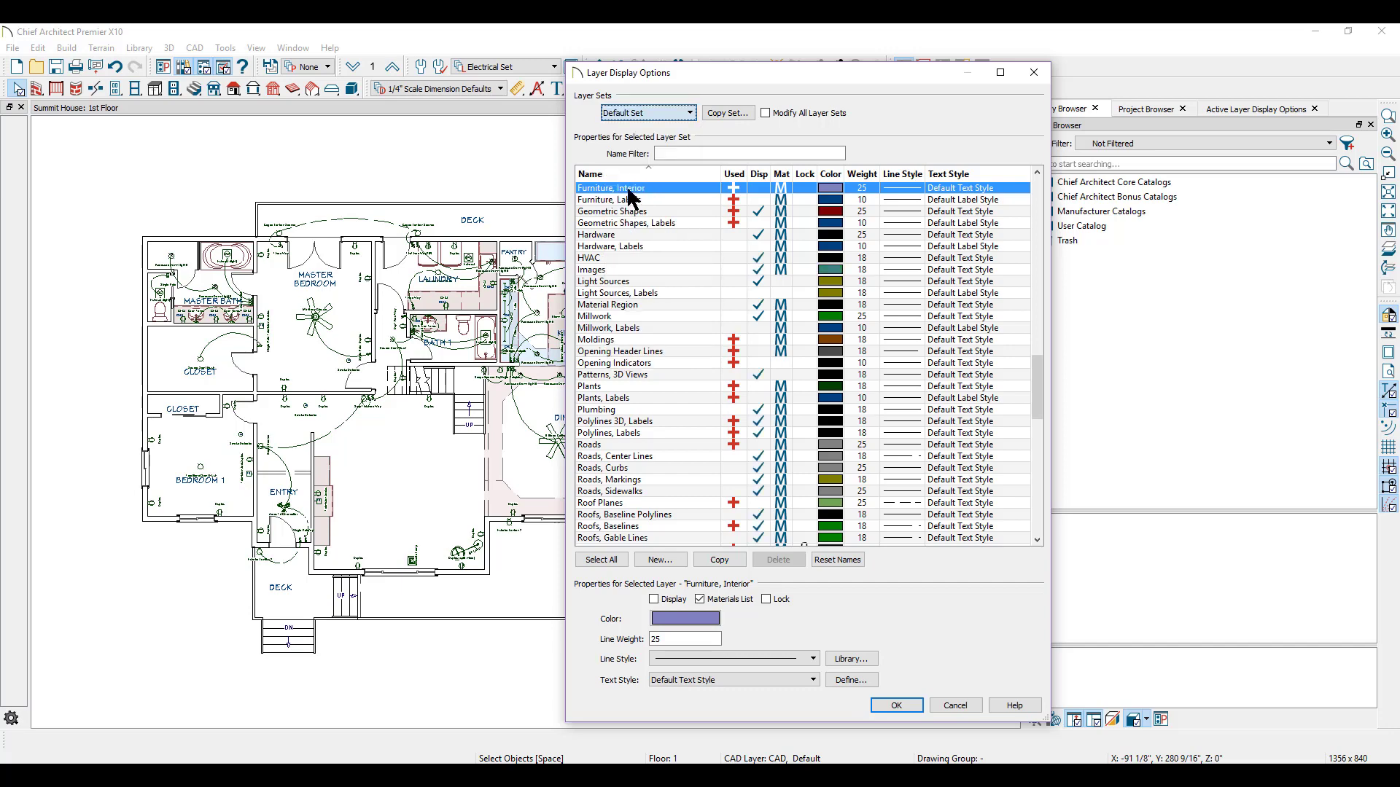
pyautogui.click(720, 115)
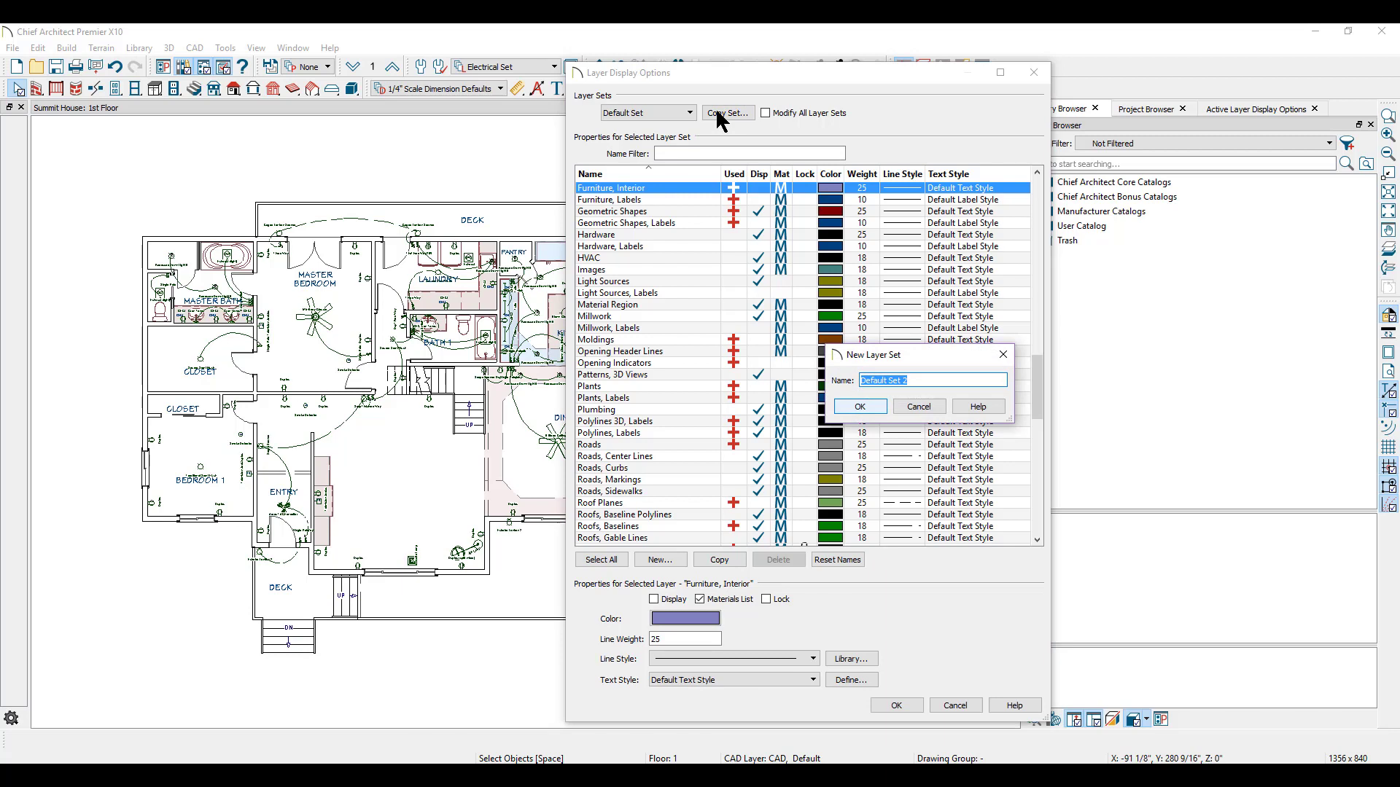
# Step: Name the copied set FURNISHINGS LAYERS, display the Furniture, Interior layer, and apply
pyautogui.write('FURNISHINGS')
pyautogui.write('ERS')
pyautogui.click(859, 406)
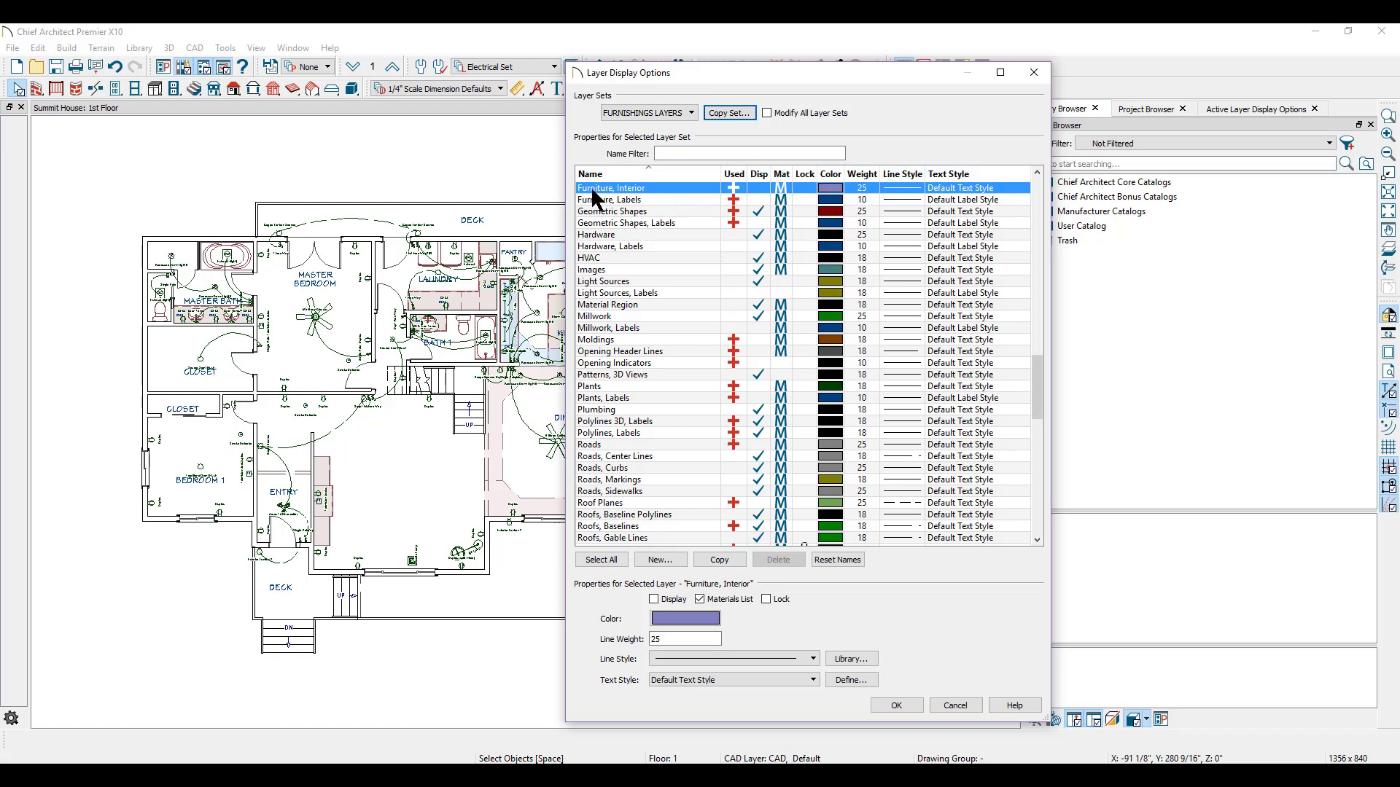
pyautogui.click(758, 189)
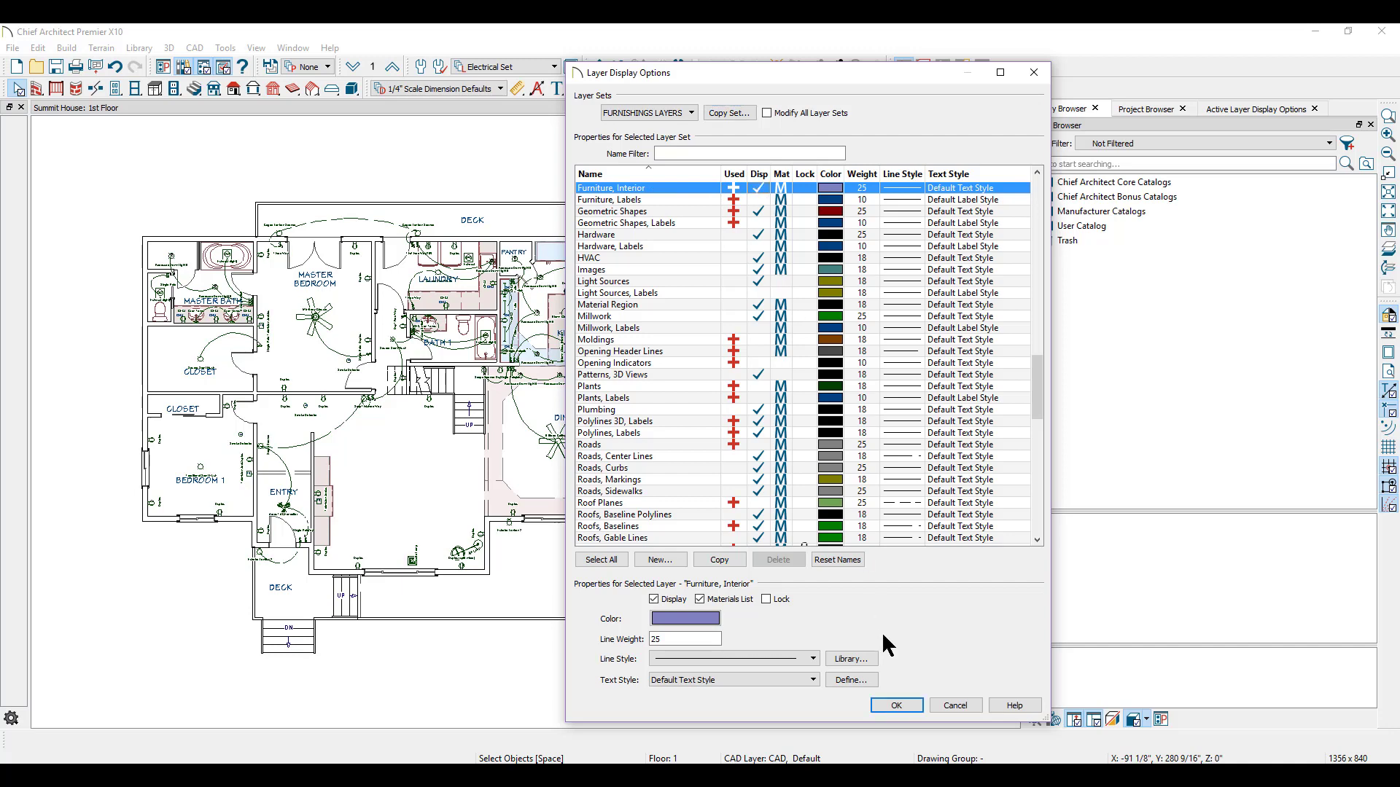
pyautogui.click(897, 705)
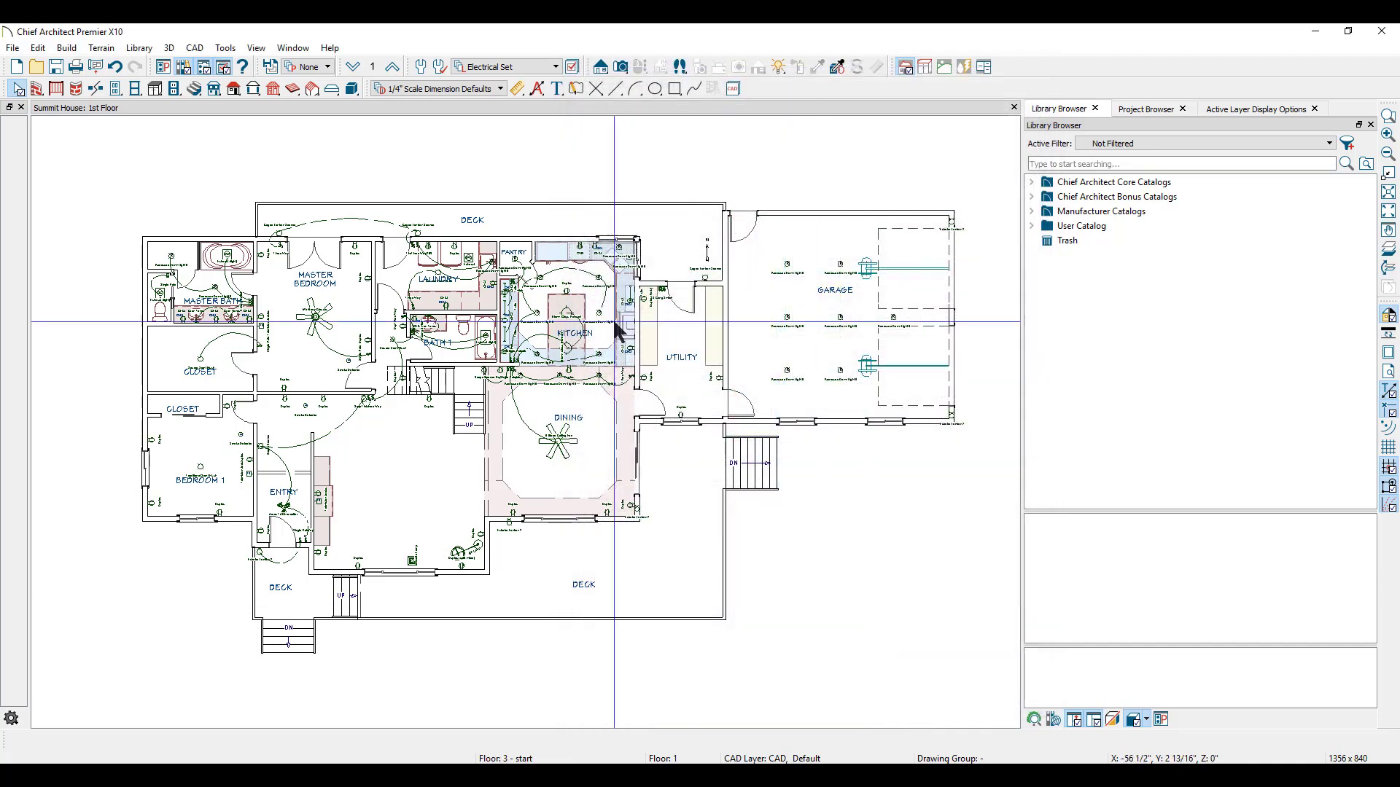
# Step: Make FURNISHINGS LAYERS the plan's active set, then check Layer Display Options and cancel
pyautogui.click(495, 67)
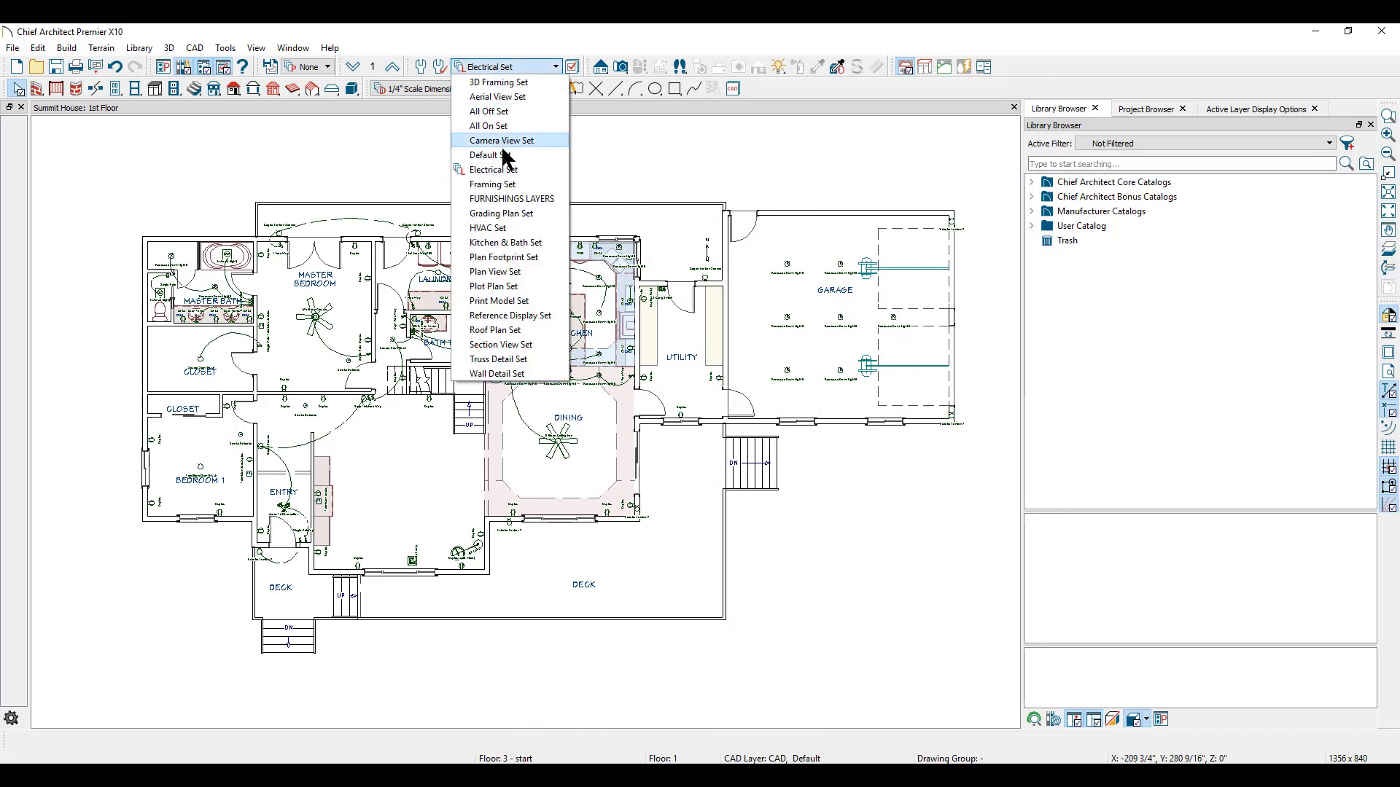
pyautogui.click(510, 198)
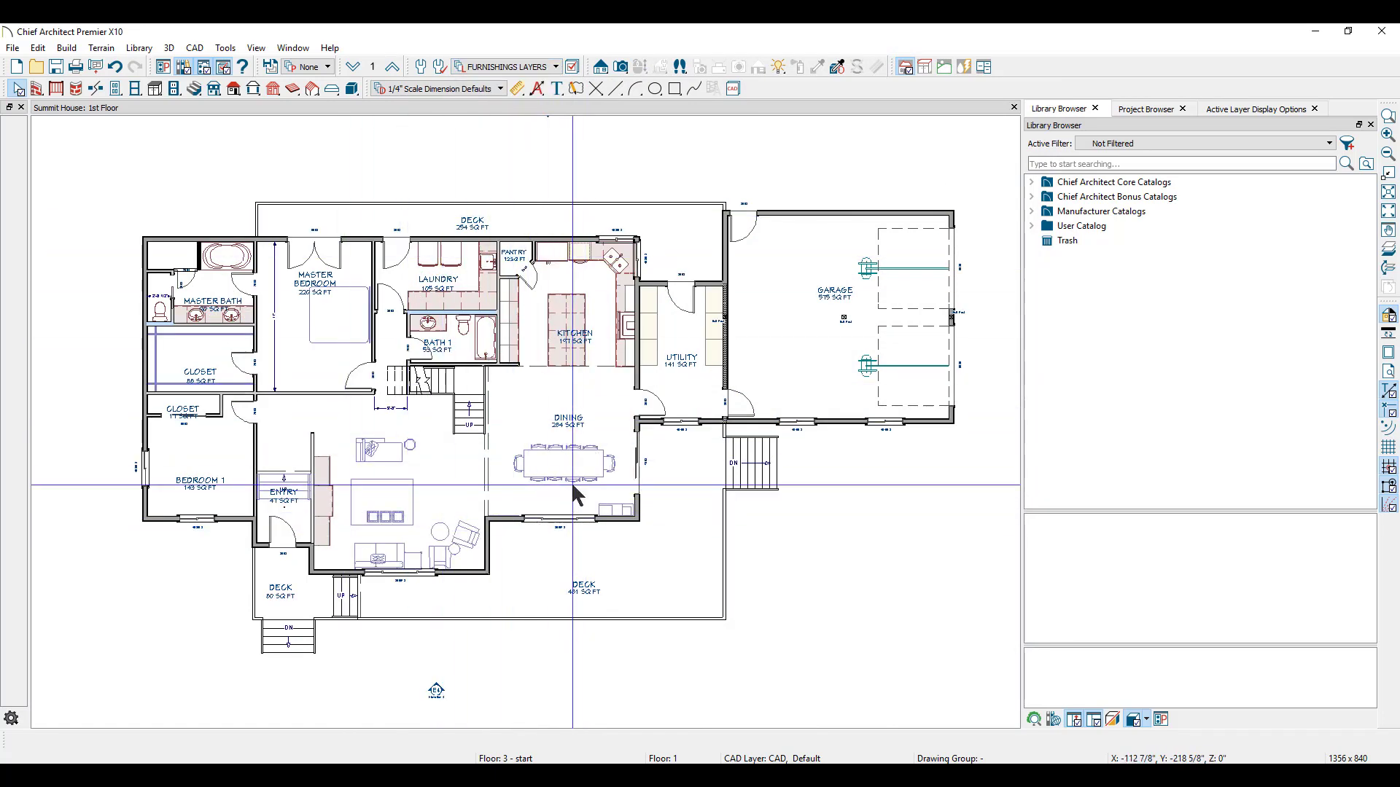
pyautogui.click(573, 67)
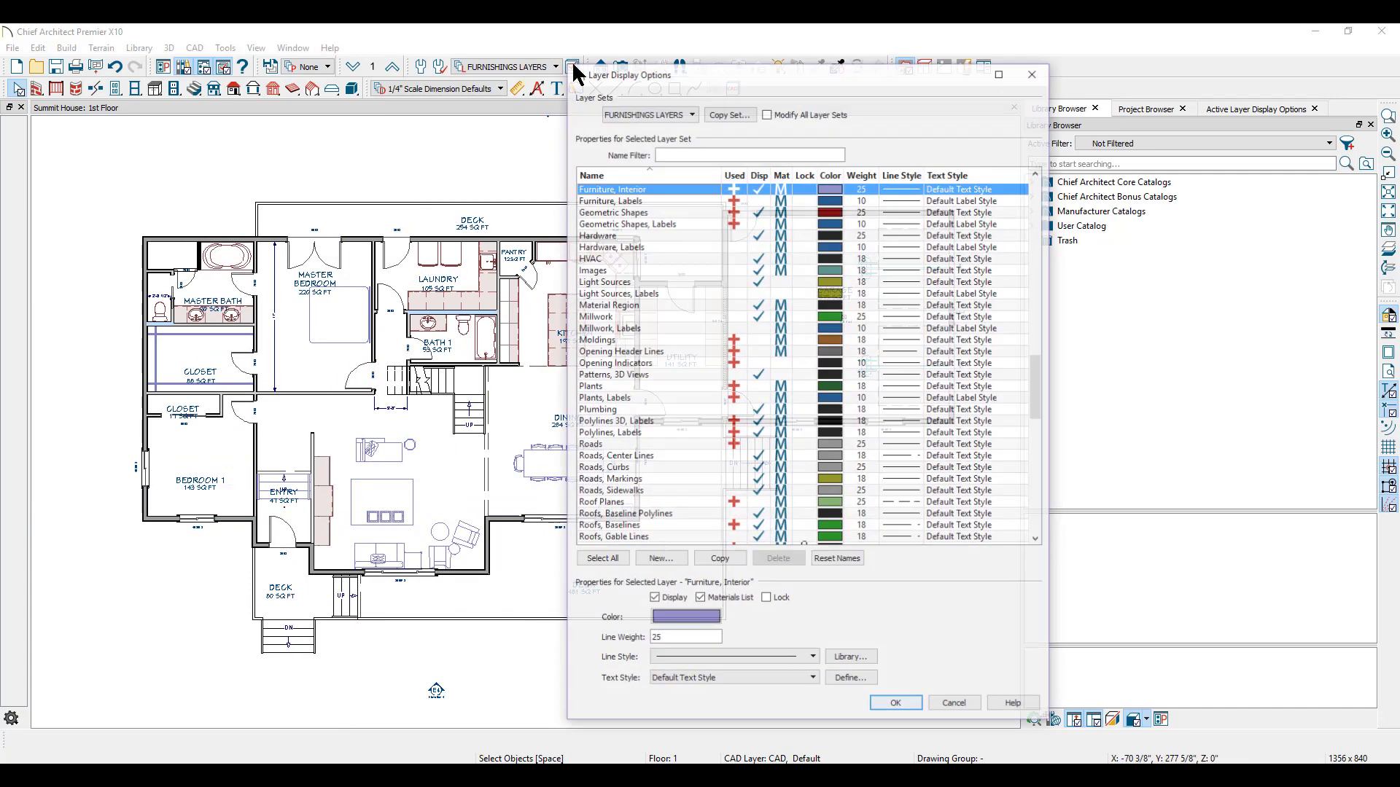
pyautogui.click(952, 704)
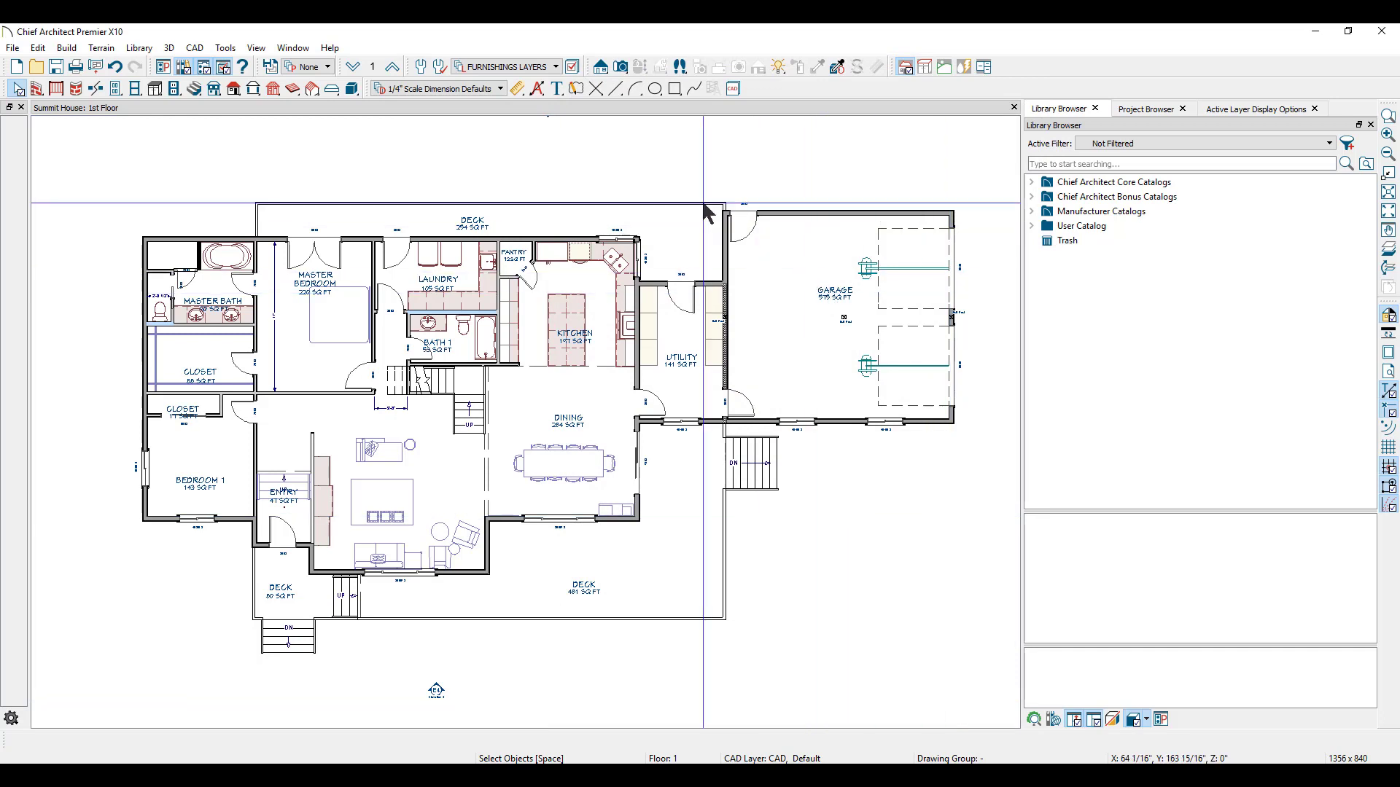
# Step: Show the Active Layer Display Options pane for FURNISHINGS LAYERS and select the Cabinets, Wall layer
pyautogui.click(1248, 111)
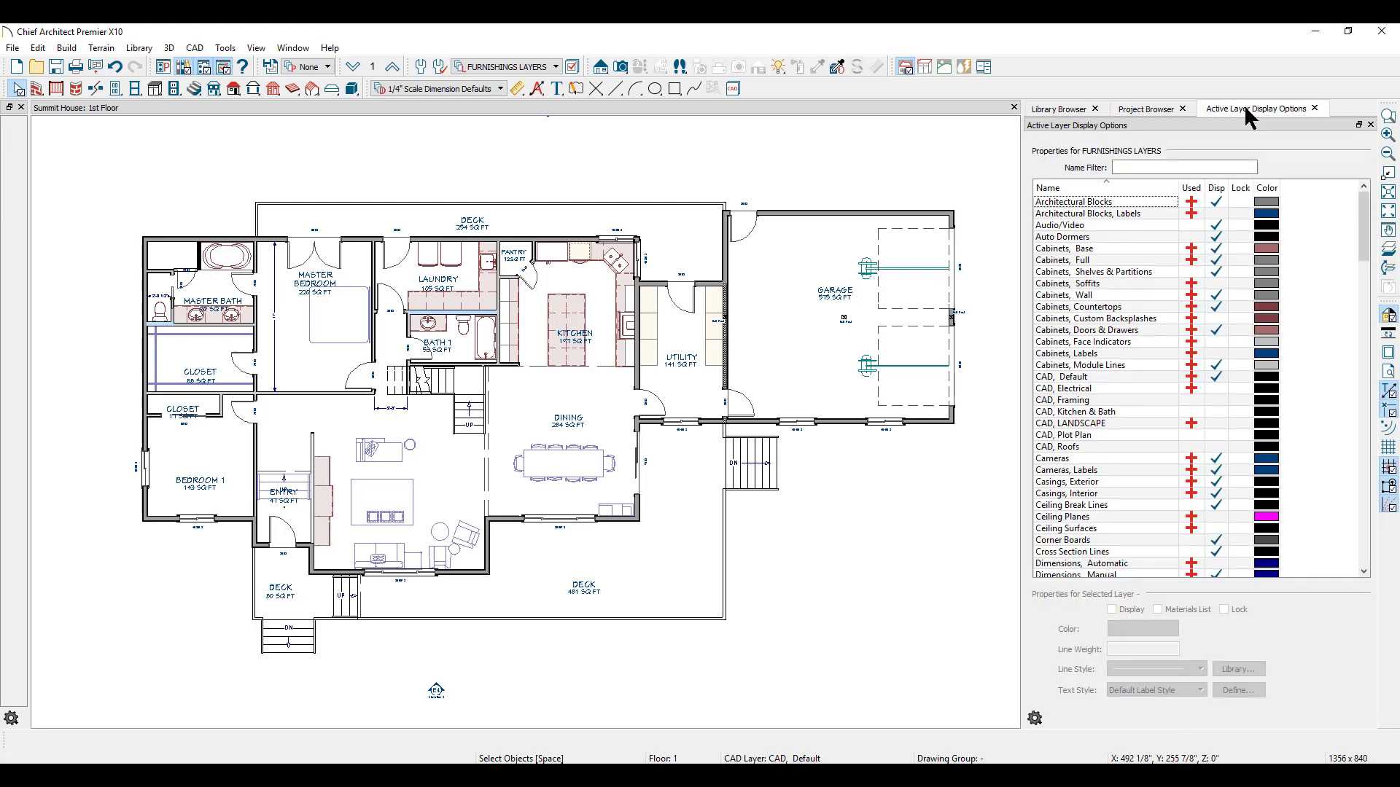
pyautogui.click(224, 68)
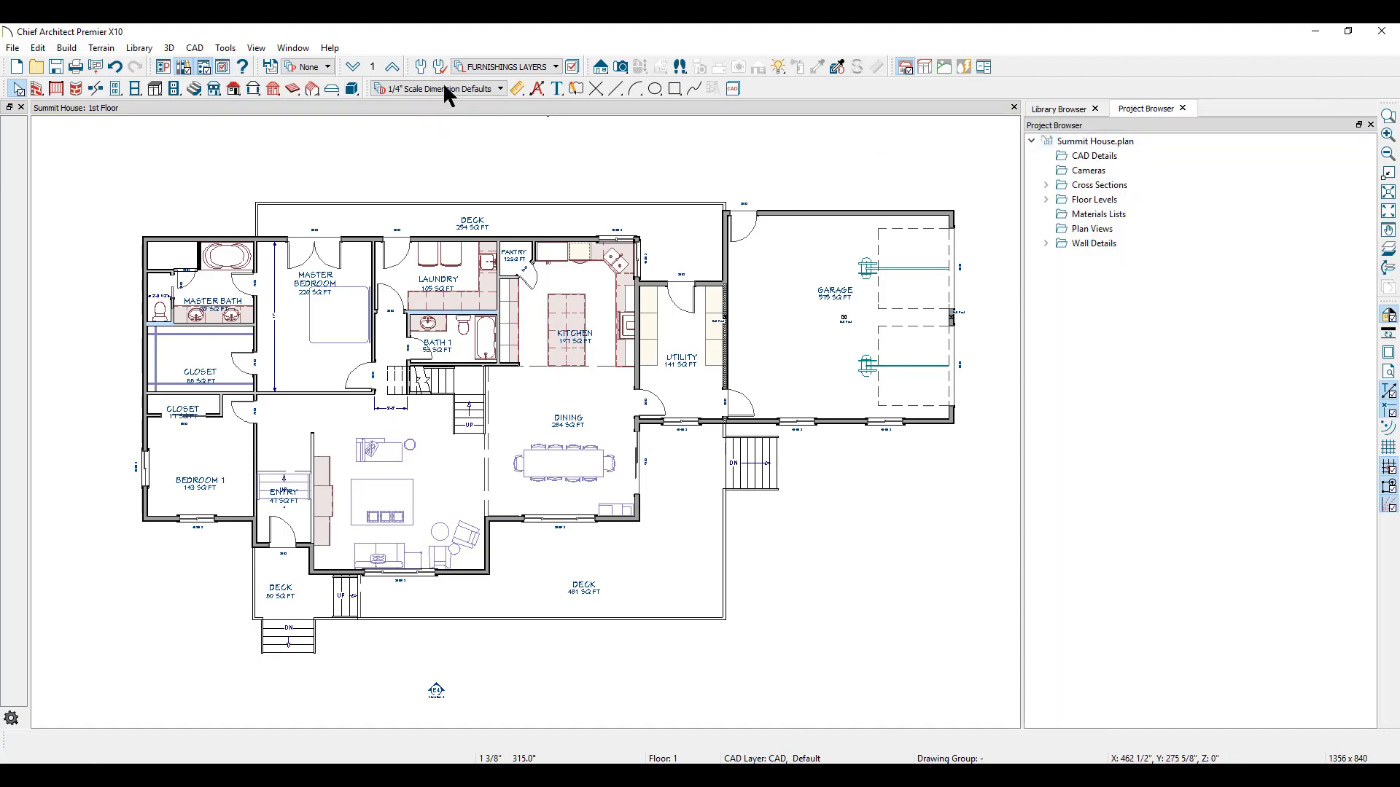
pyautogui.click(224, 68)
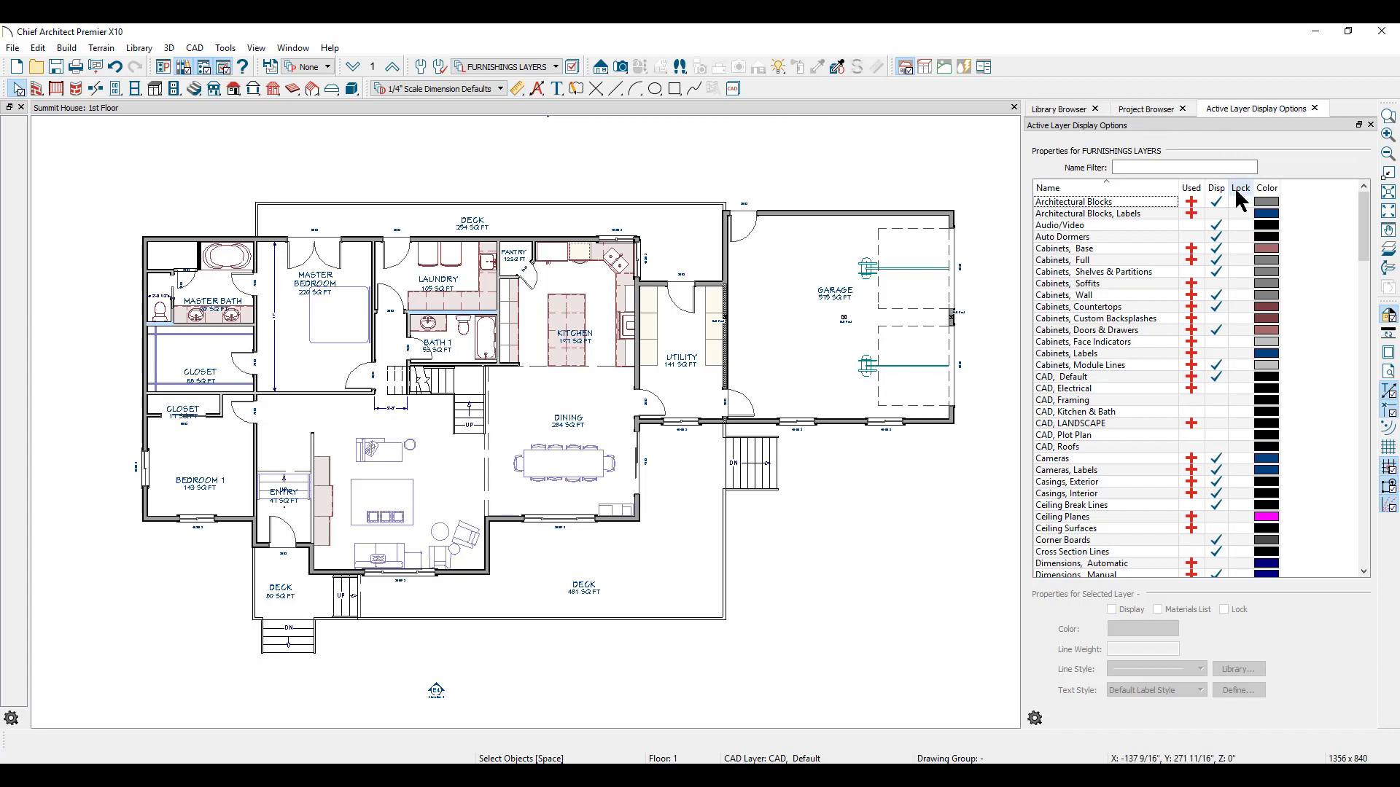
pyautogui.click(1119, 296)
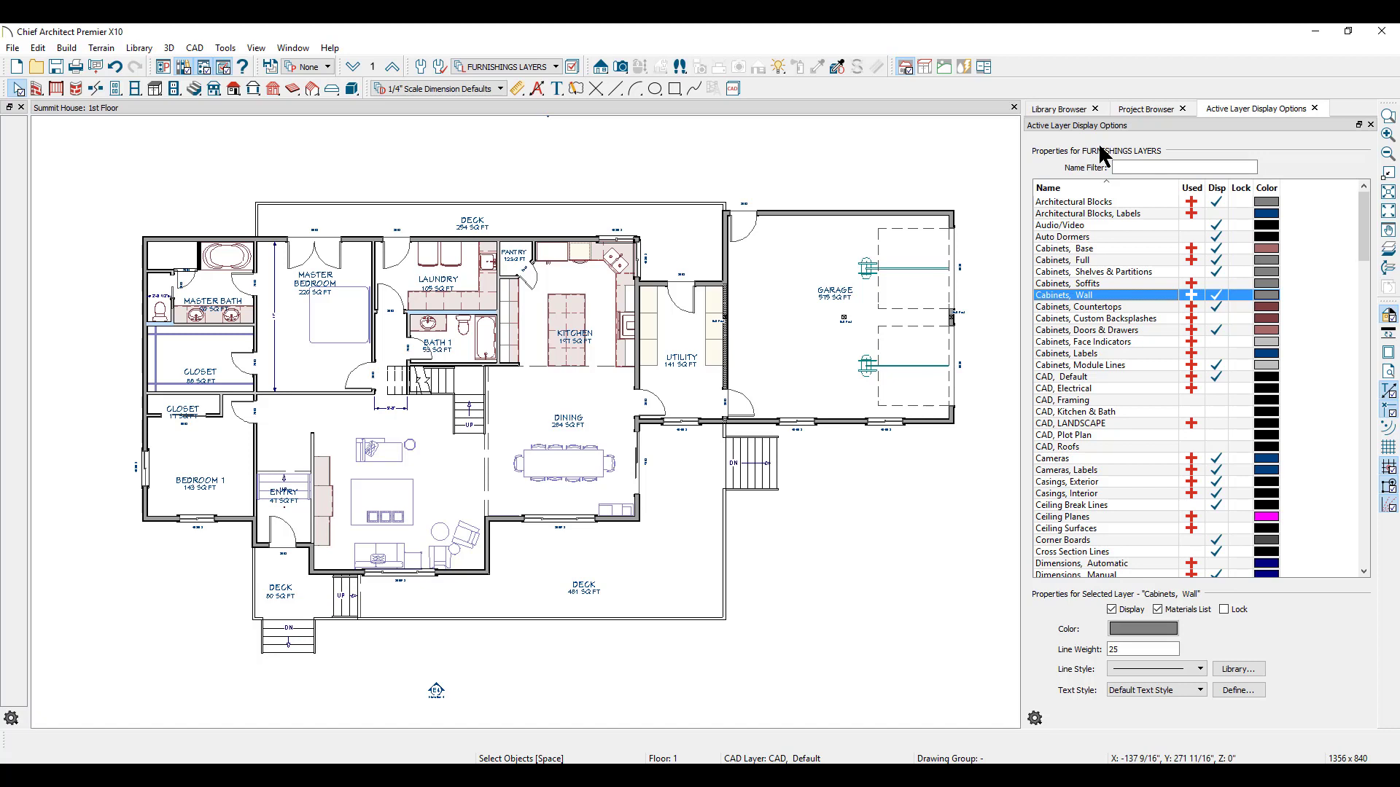
pyautogui.click(225, 49)
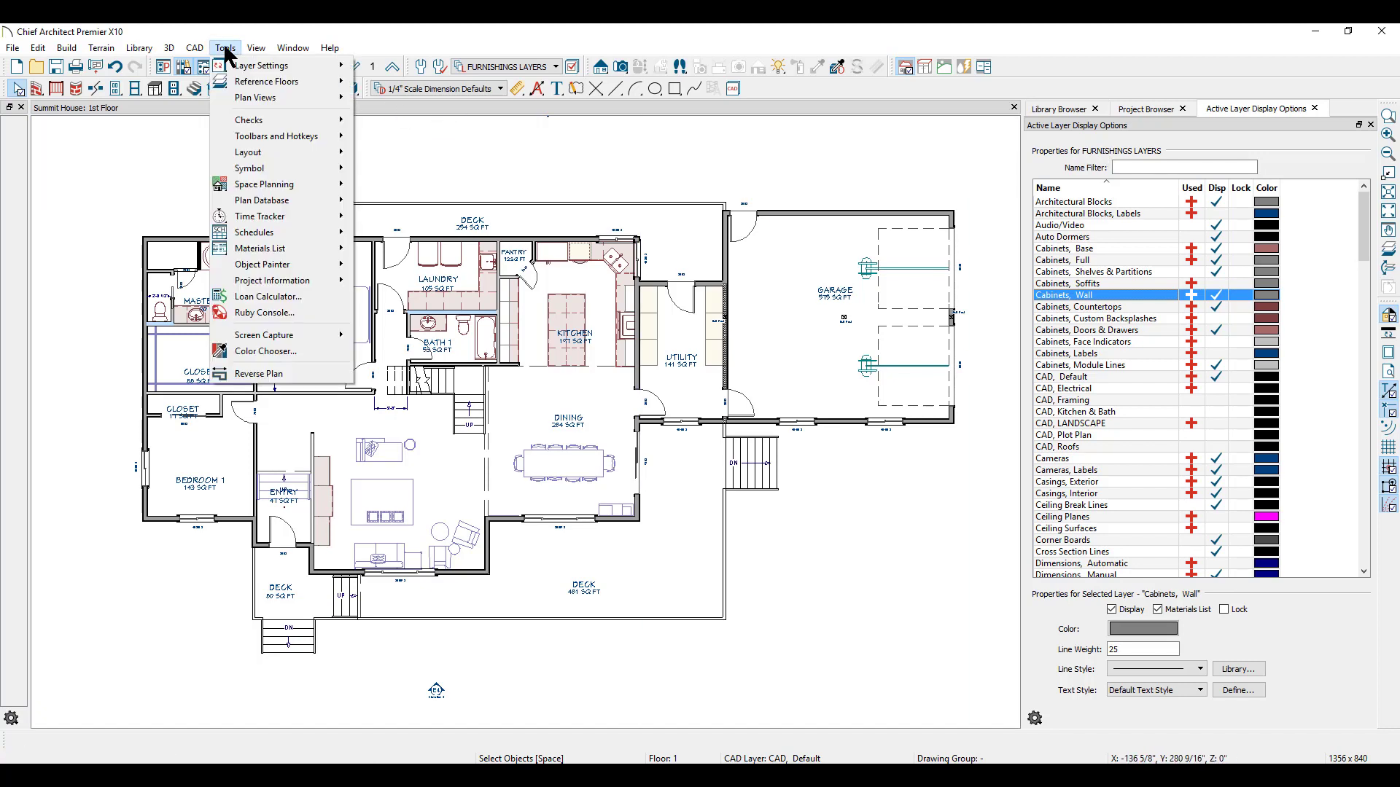
pyautogui.moveTo(244, 65)
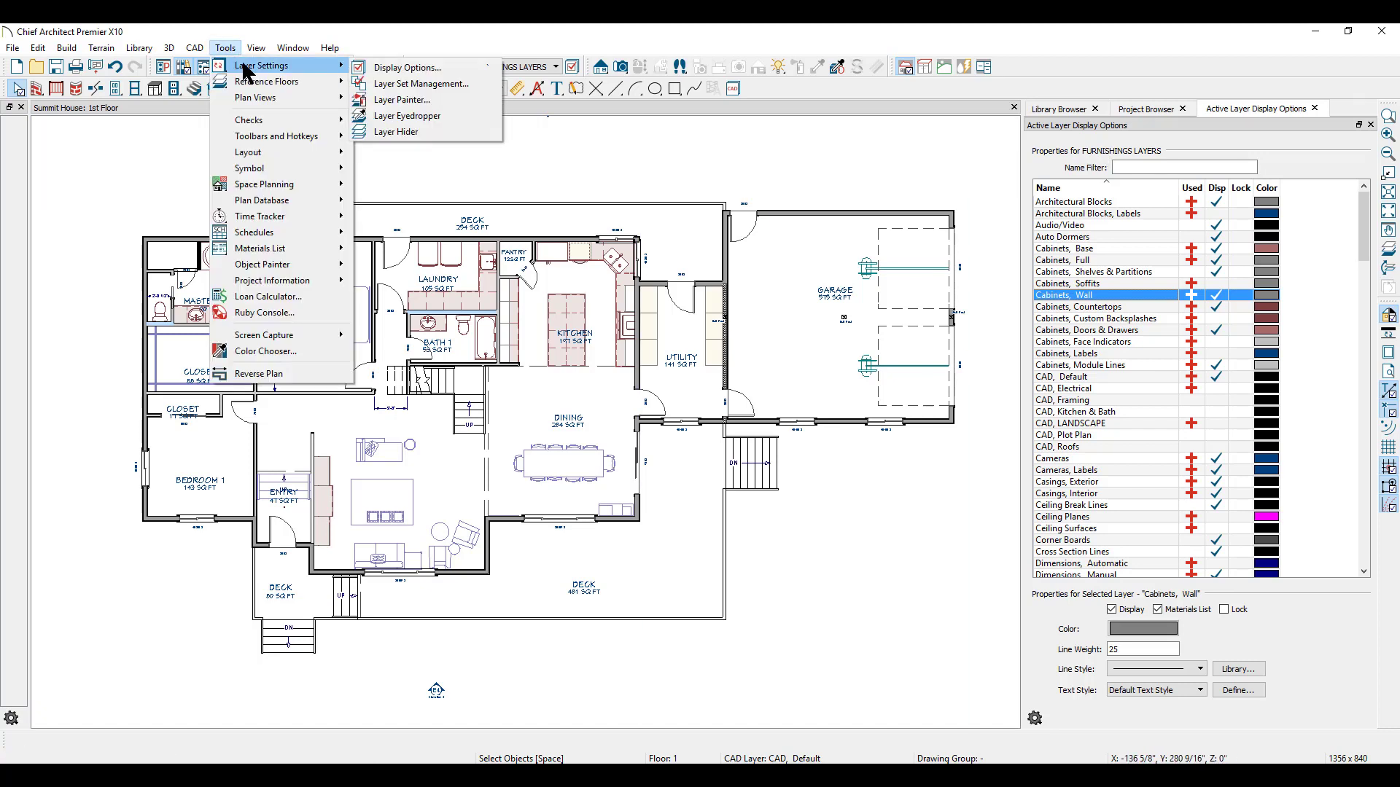
pyautogui.click(421, 83)
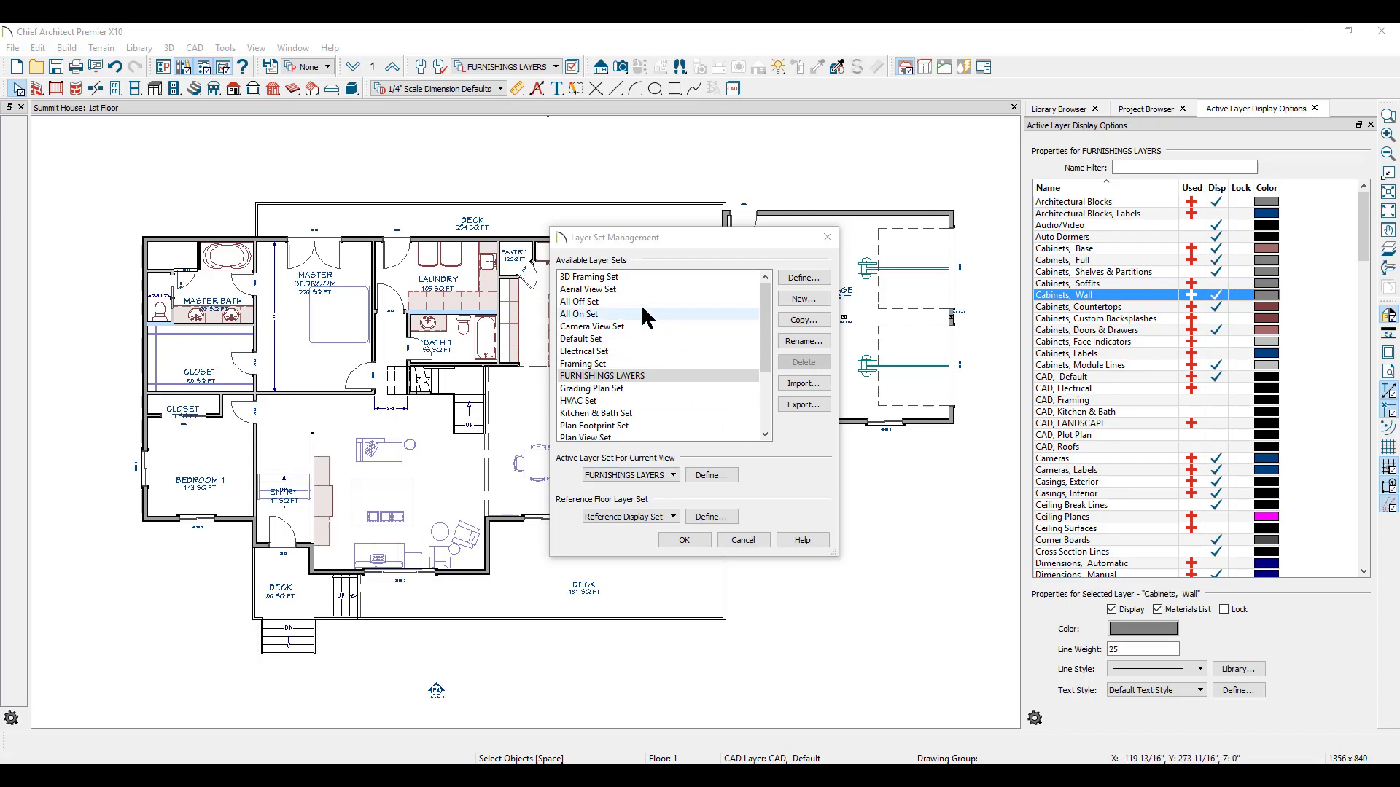
pyautogui.click(684, 540)
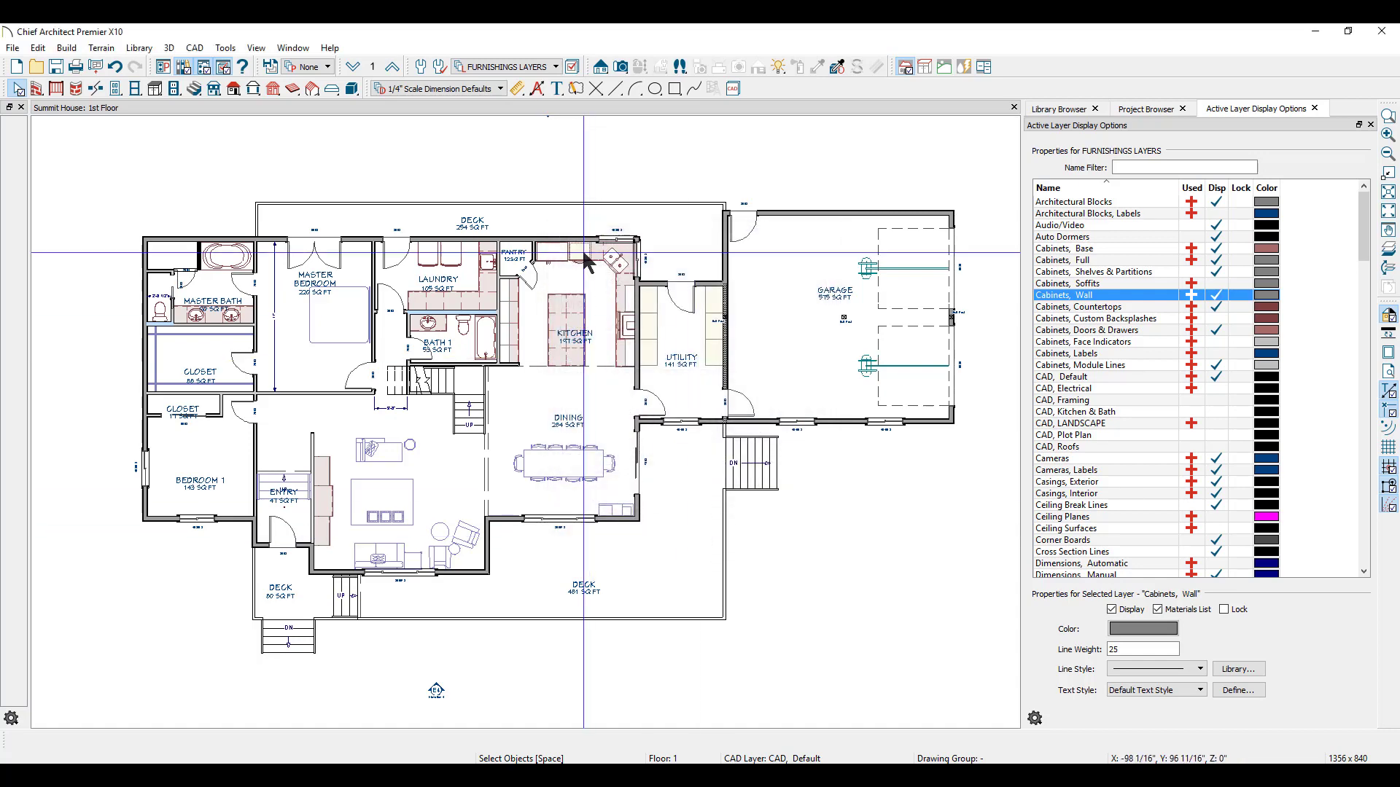
# Step: Place a full camera view from the dining room and bring up its 3D view
pyautogui.click(622, 66)
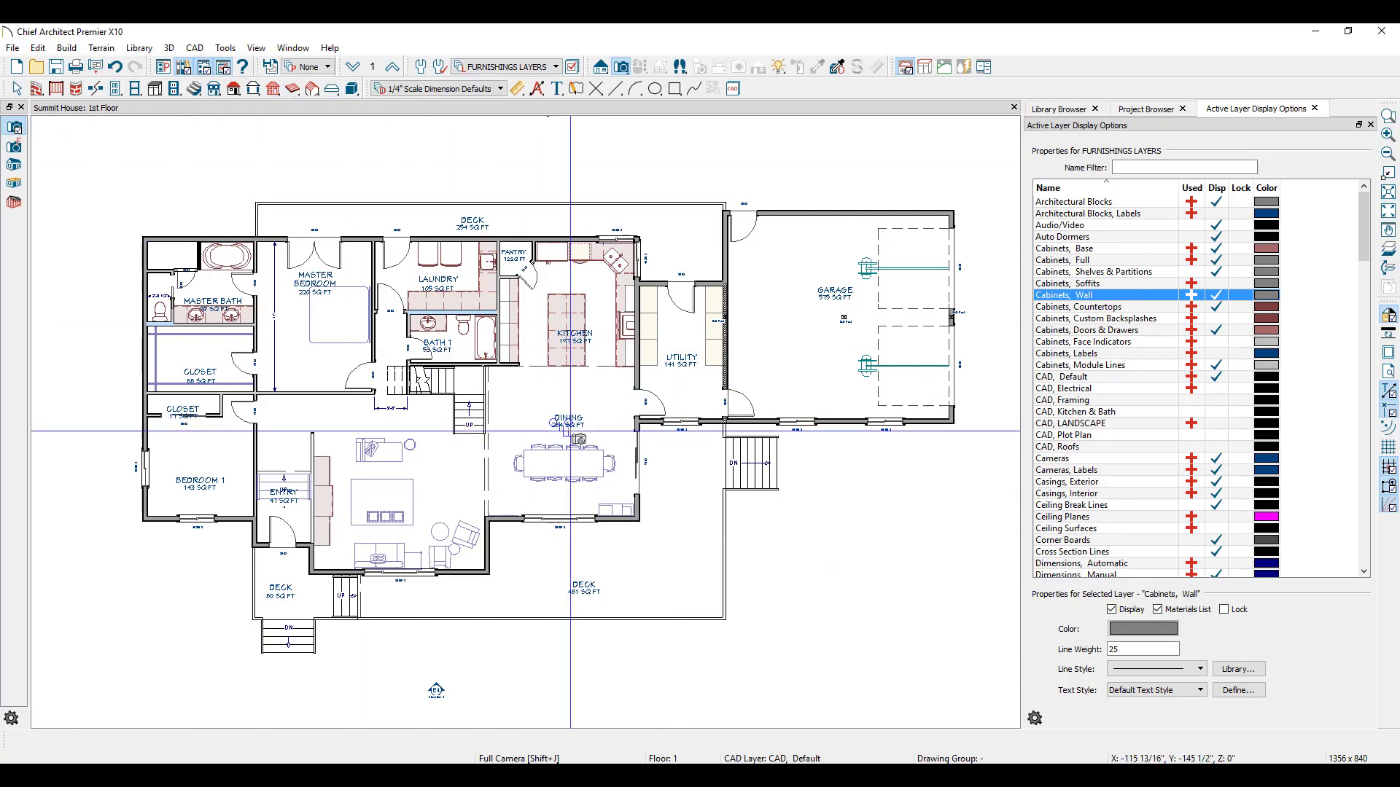
pyautogui.moveTo(619, 380); pyautogui.dragTo(407, 508)
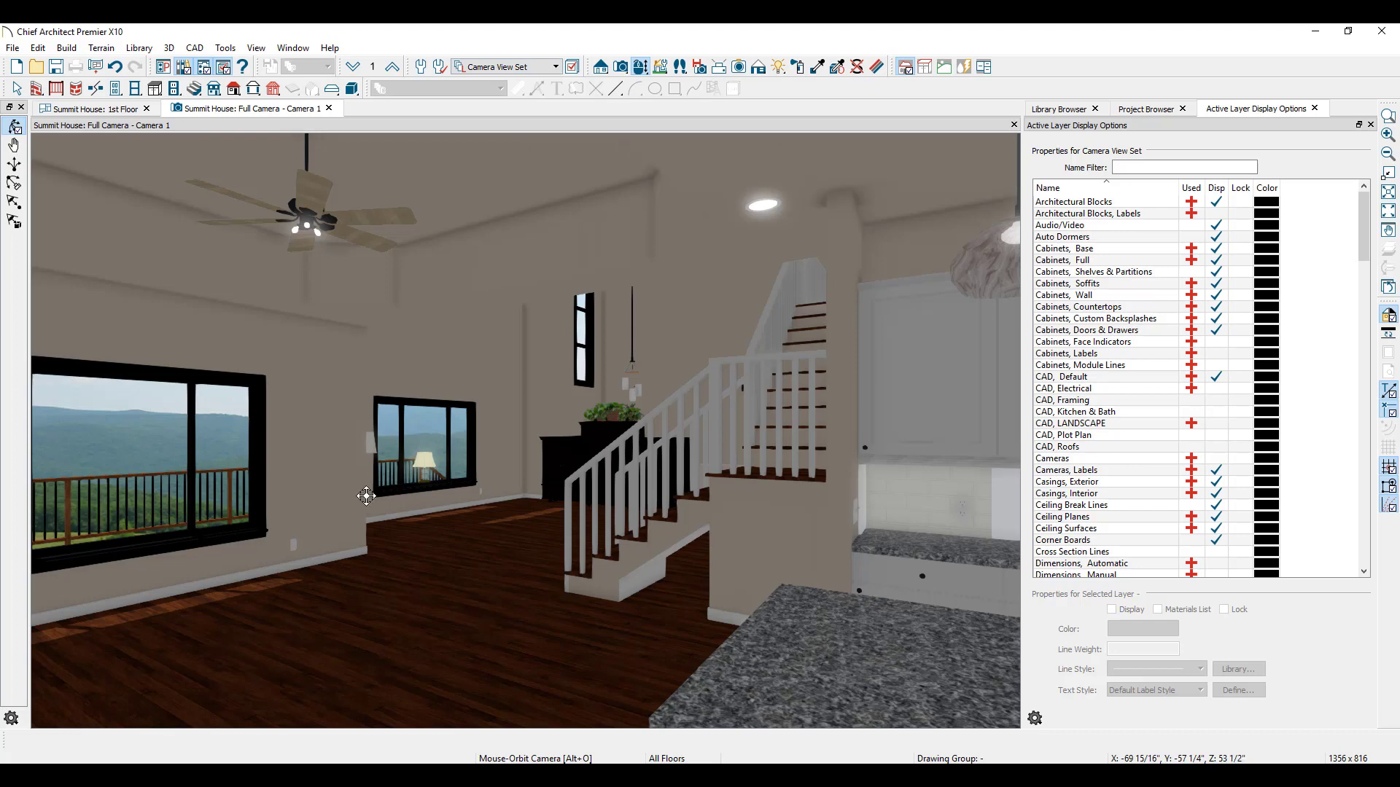
pyautogui.click(123, 113)
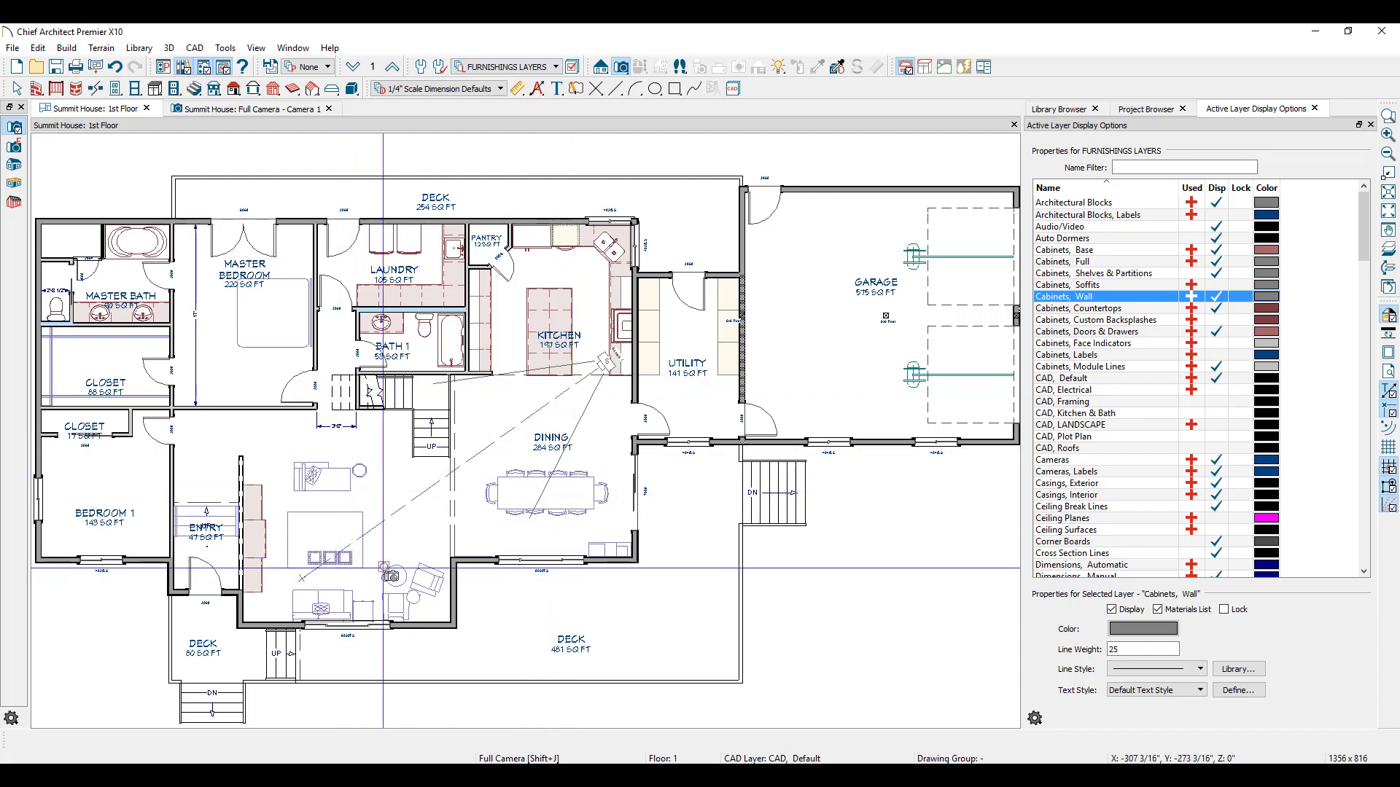
pyautogui.click(255, 109)
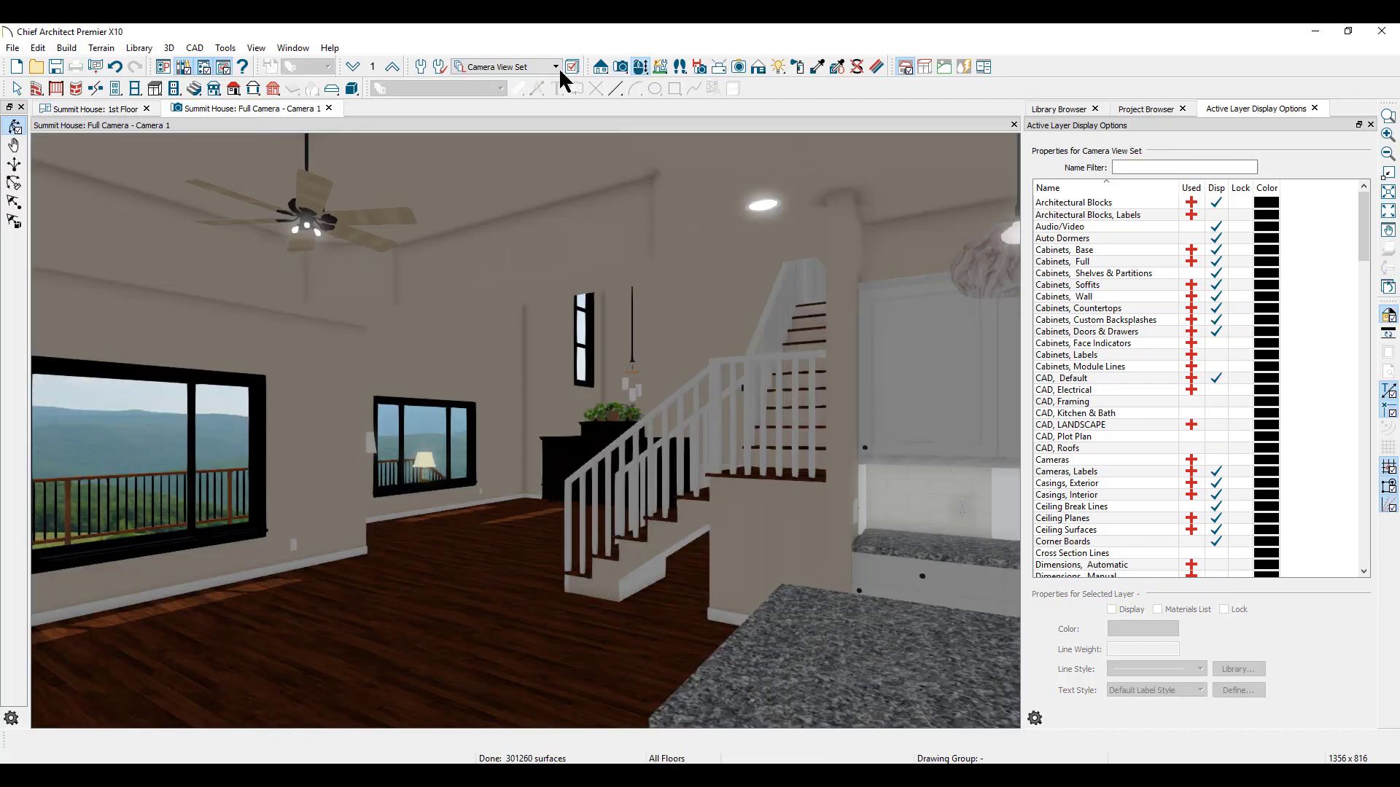
# Step: Turn on Furniture, Interior in the Camera View Set, then close the camera view
pyautogui.click(1090, 383)
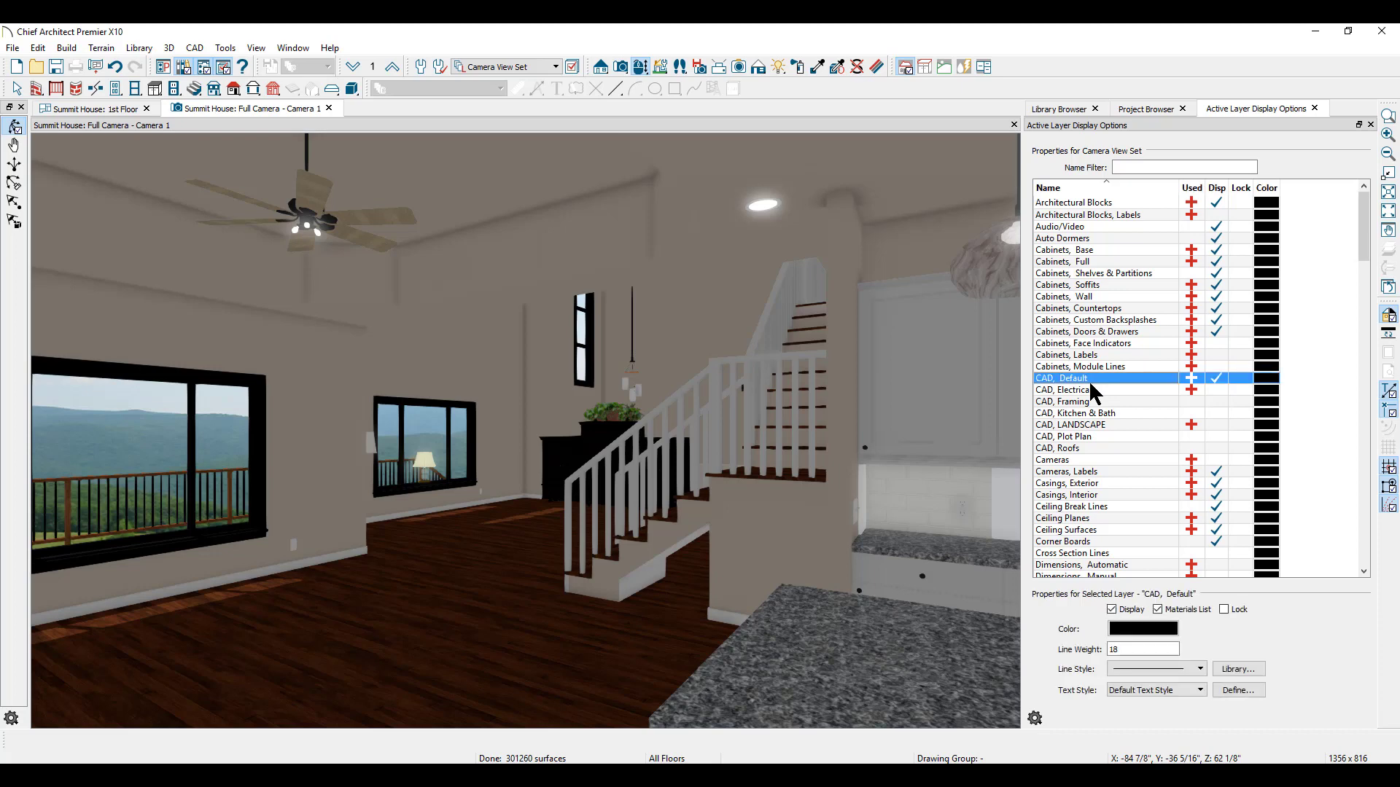
pyautogui.press('f')
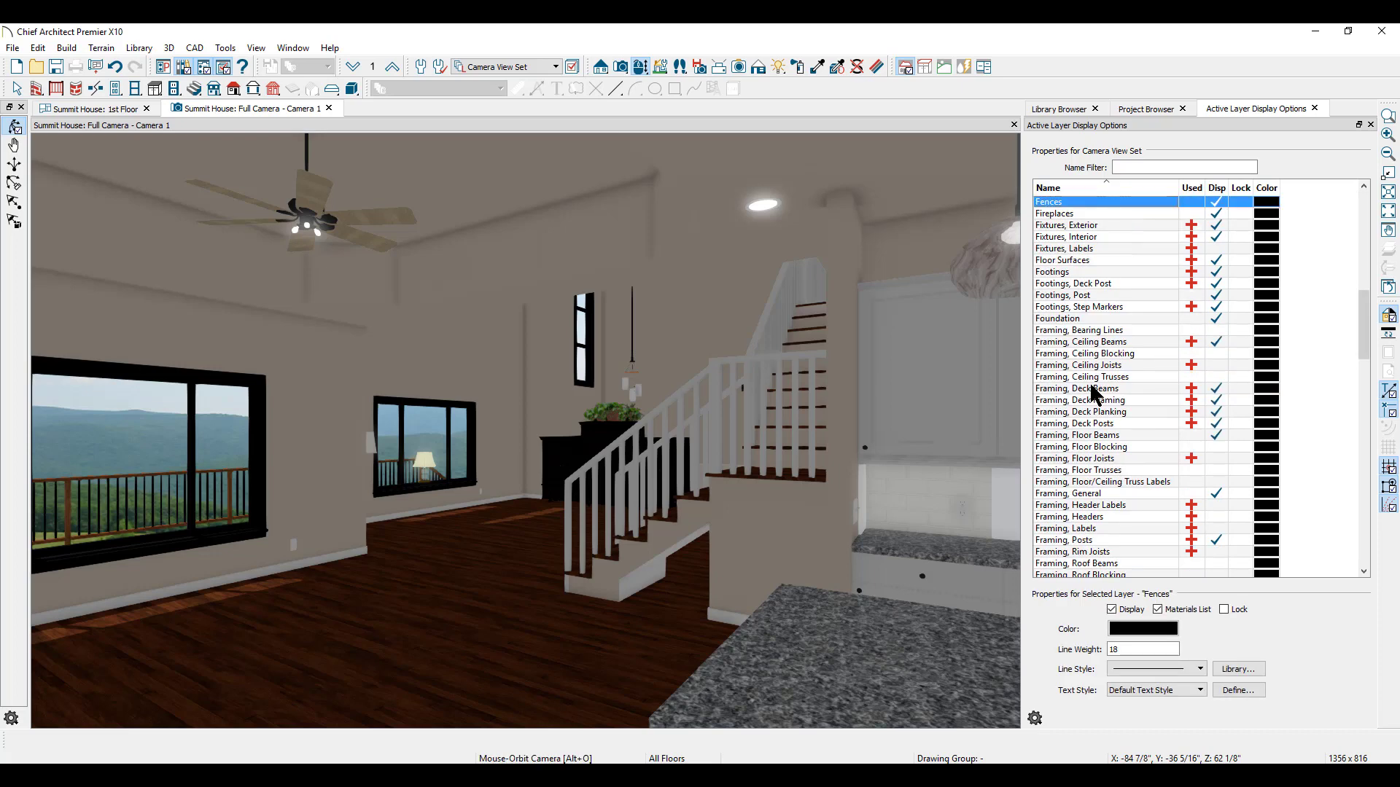
pyautogui.scroll(-5, 1094, 394)
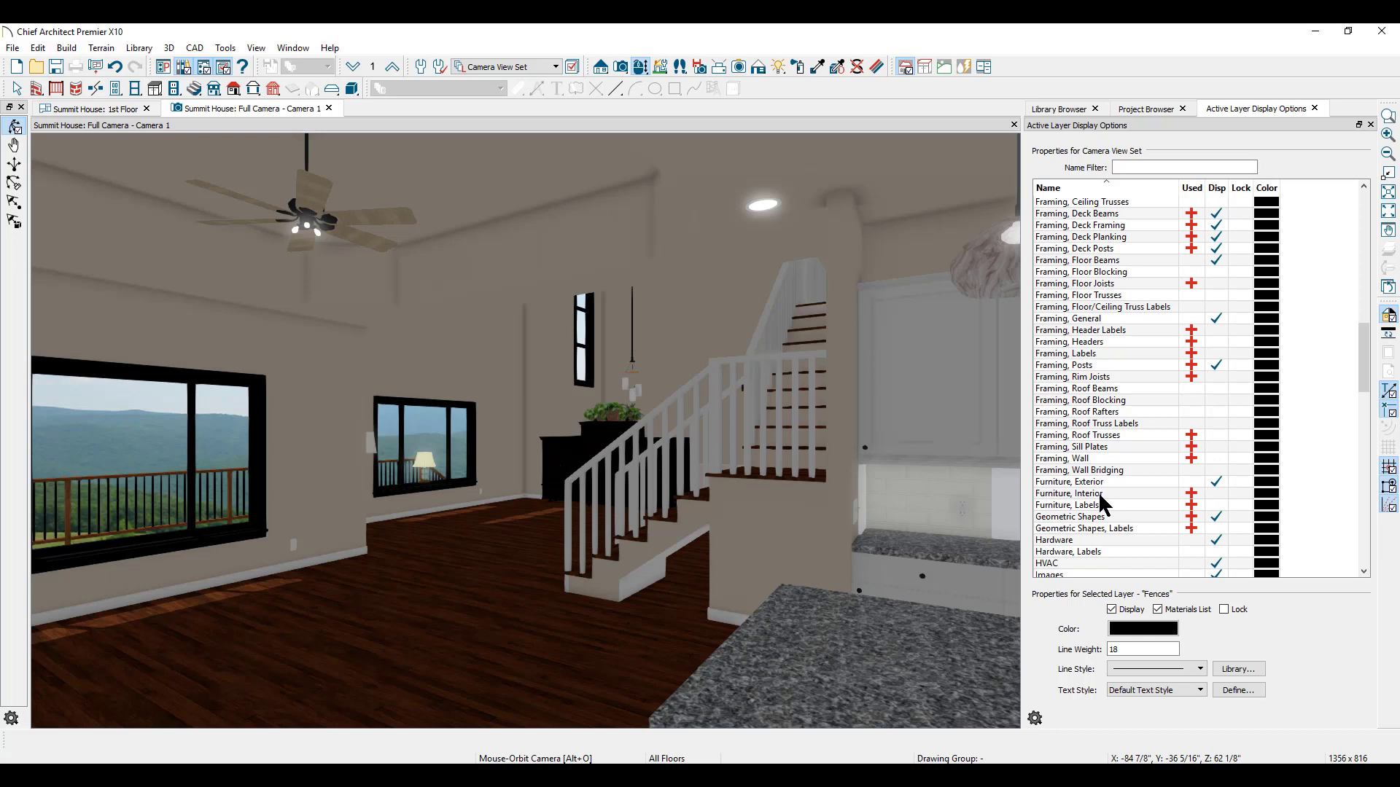
pyautogui.click(1215, 493)
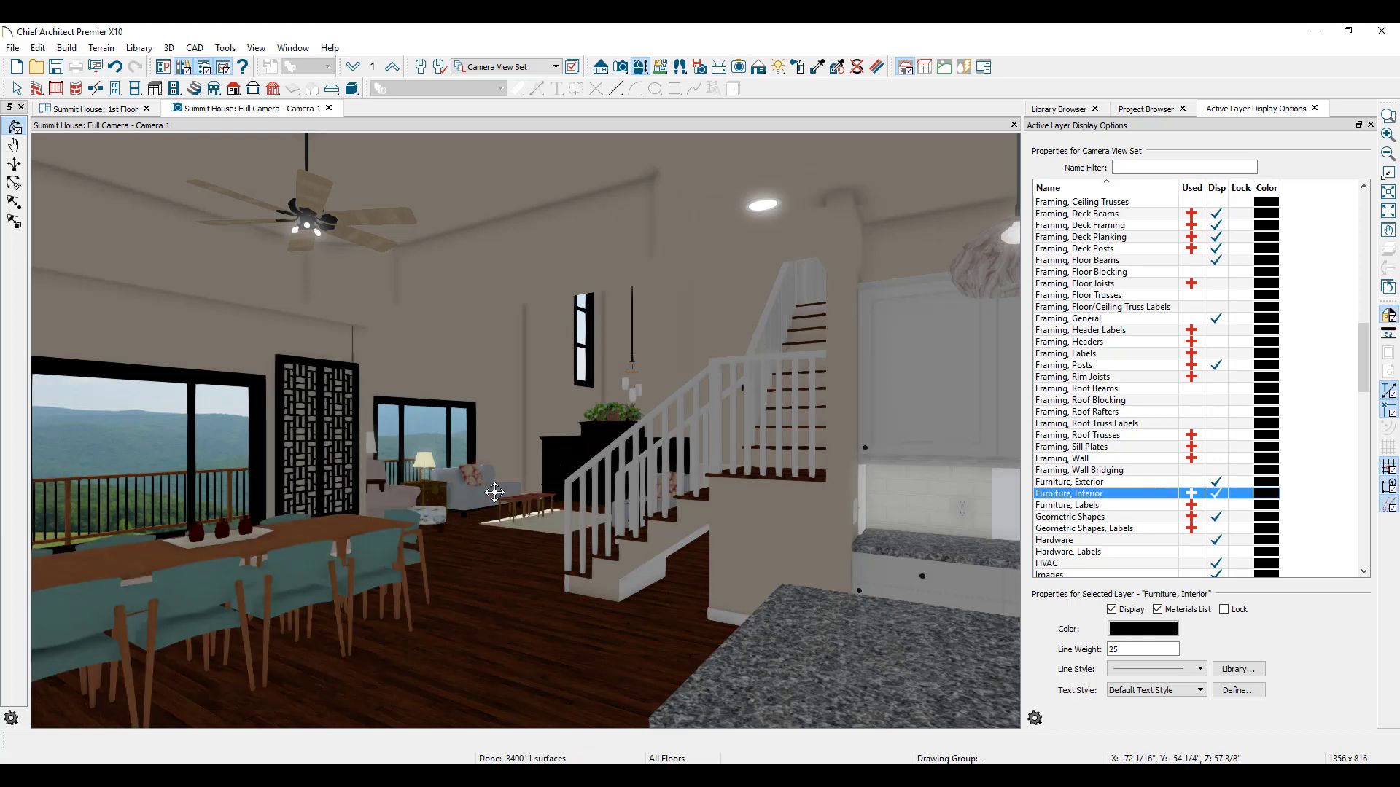
pyautogui.hotkey('ctrl', 'w')
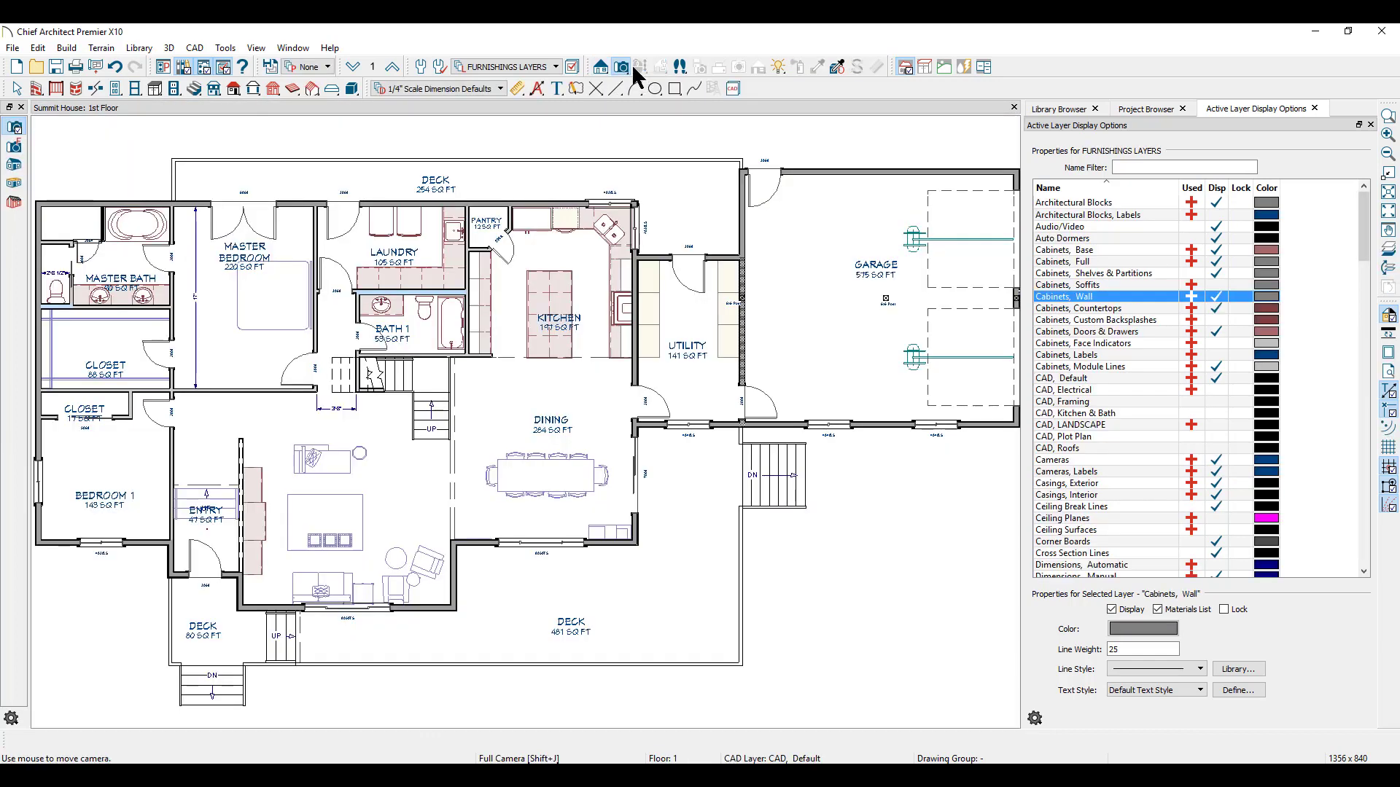
# Step: Create an exterior elevation, hide Windows, Labels in the Section View Set, and close it
pyautogui.click(600, 67)
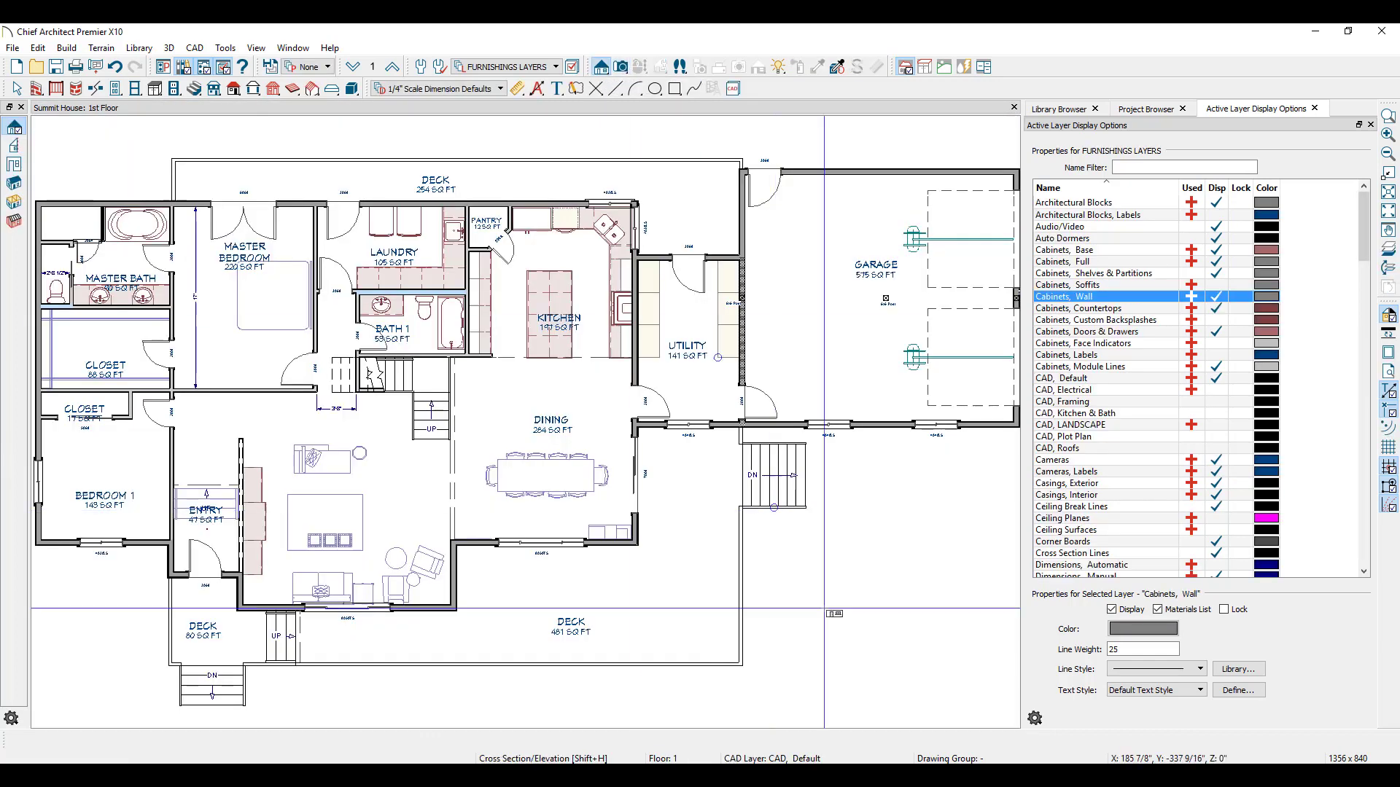
pyautogui.moveTo(866, 717); pyautogui.dragTo(866, 641)
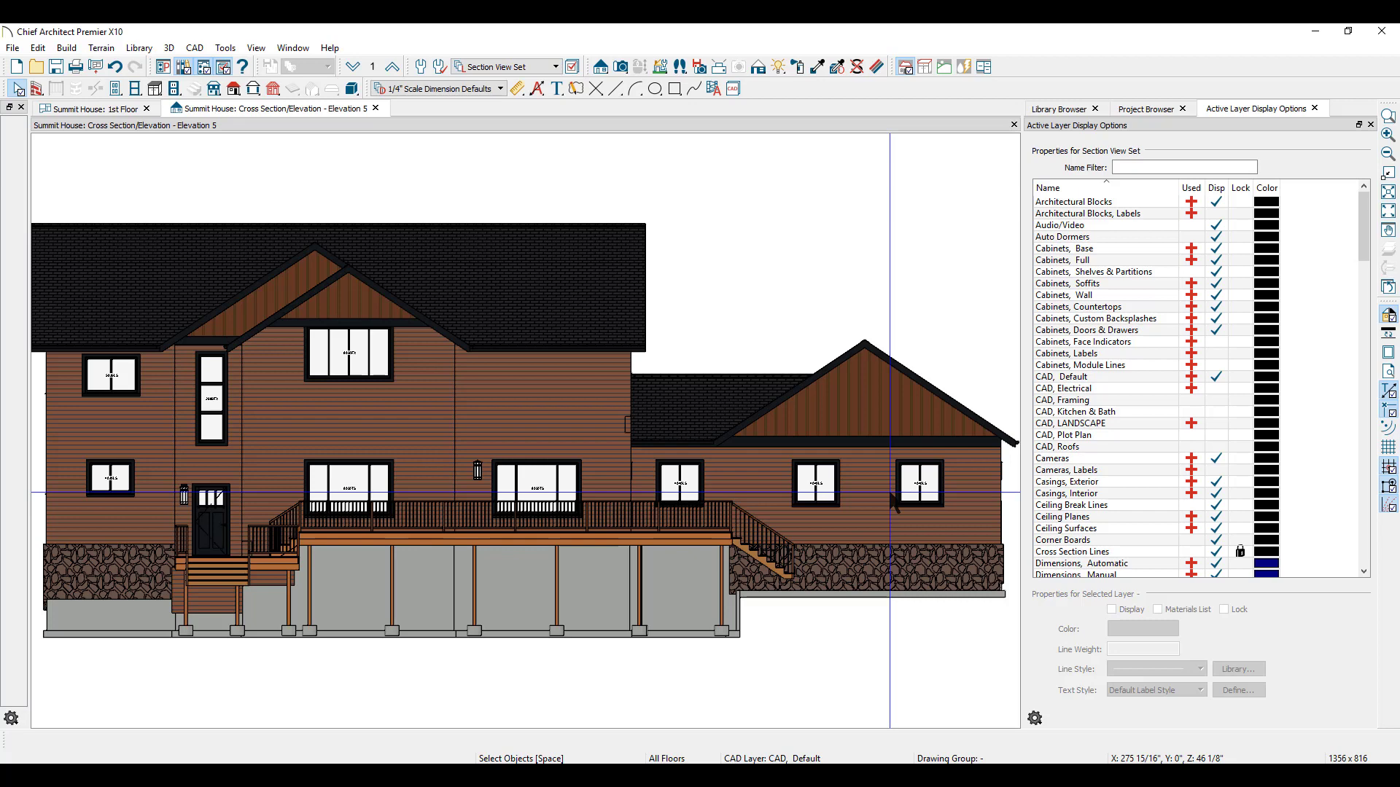
pyautogui.click(1063, 473)
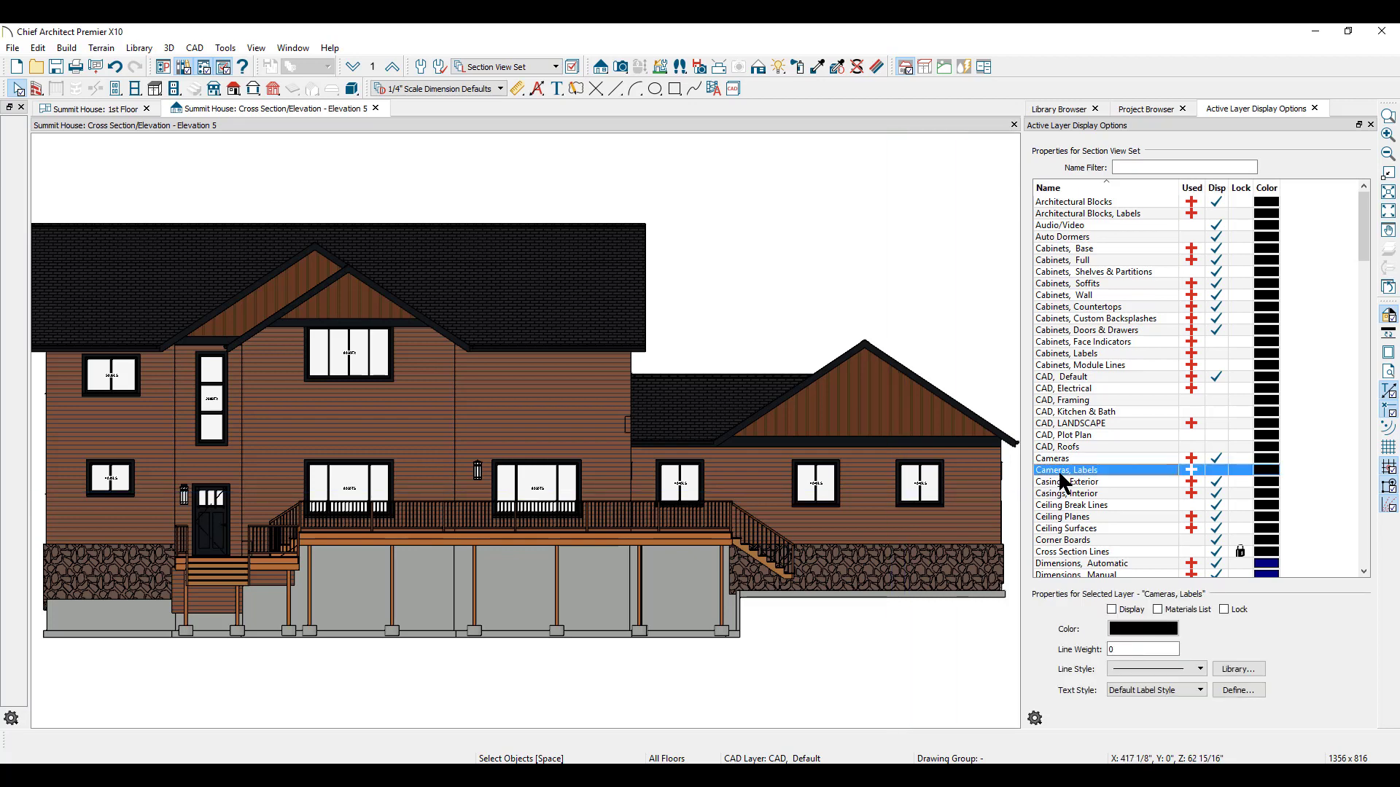
pyautogui.press('w')
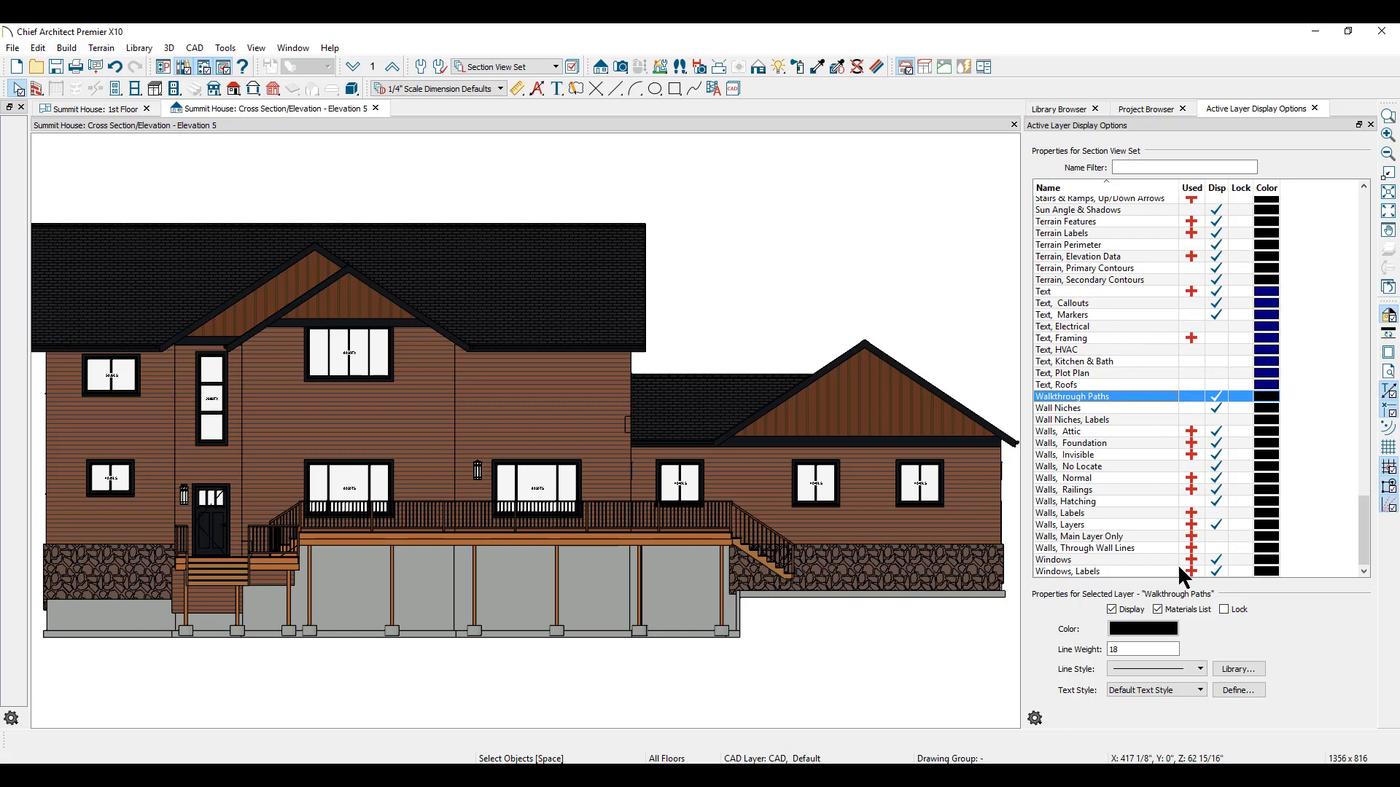
pyautogui.click(1216, 571)
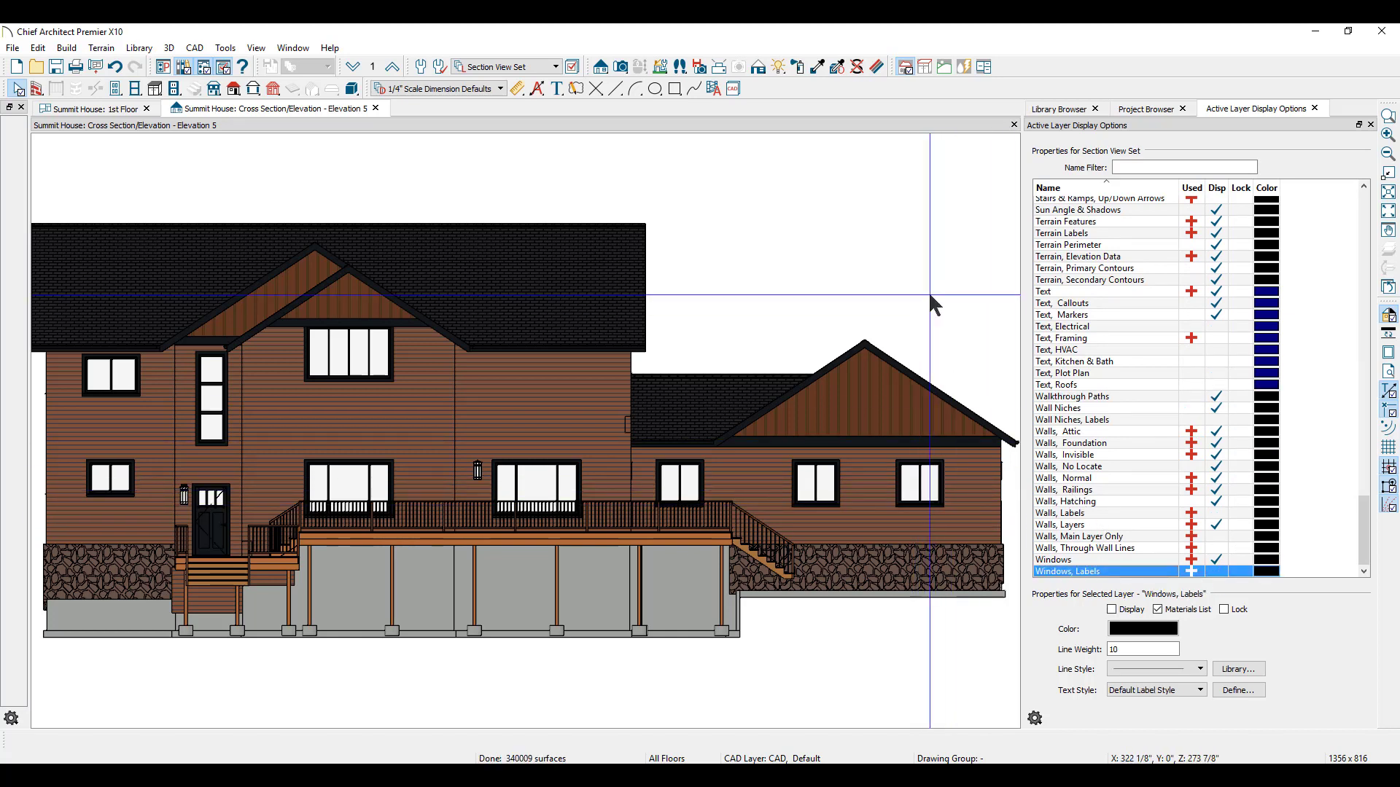
pyautogui.click(376, 108)
pyautogui.click(557, 66)
pyautogui.scroll(3, 556, 73)
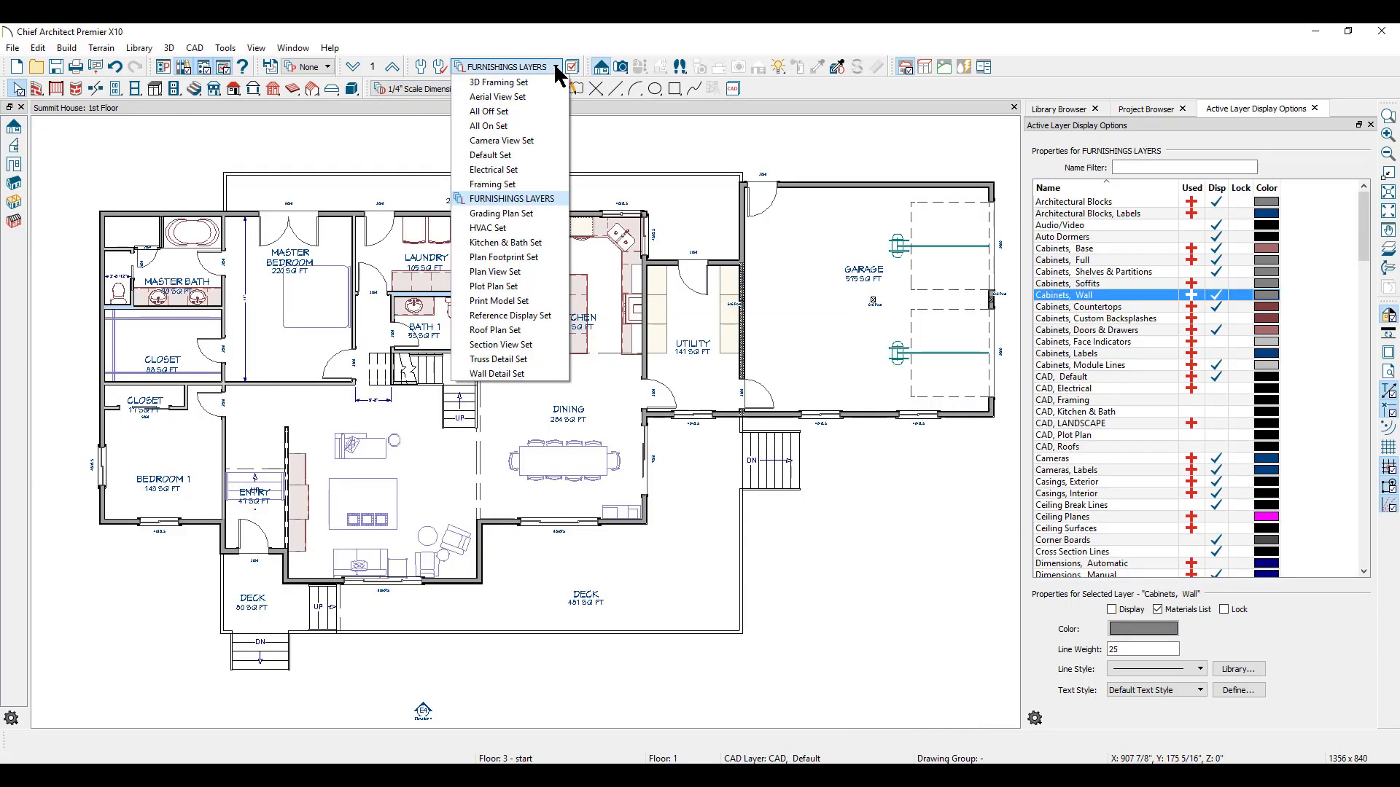
# Step: Preview the plan under the Electrical Set, then under the Framing Set
pyautogui.click(508, 175)
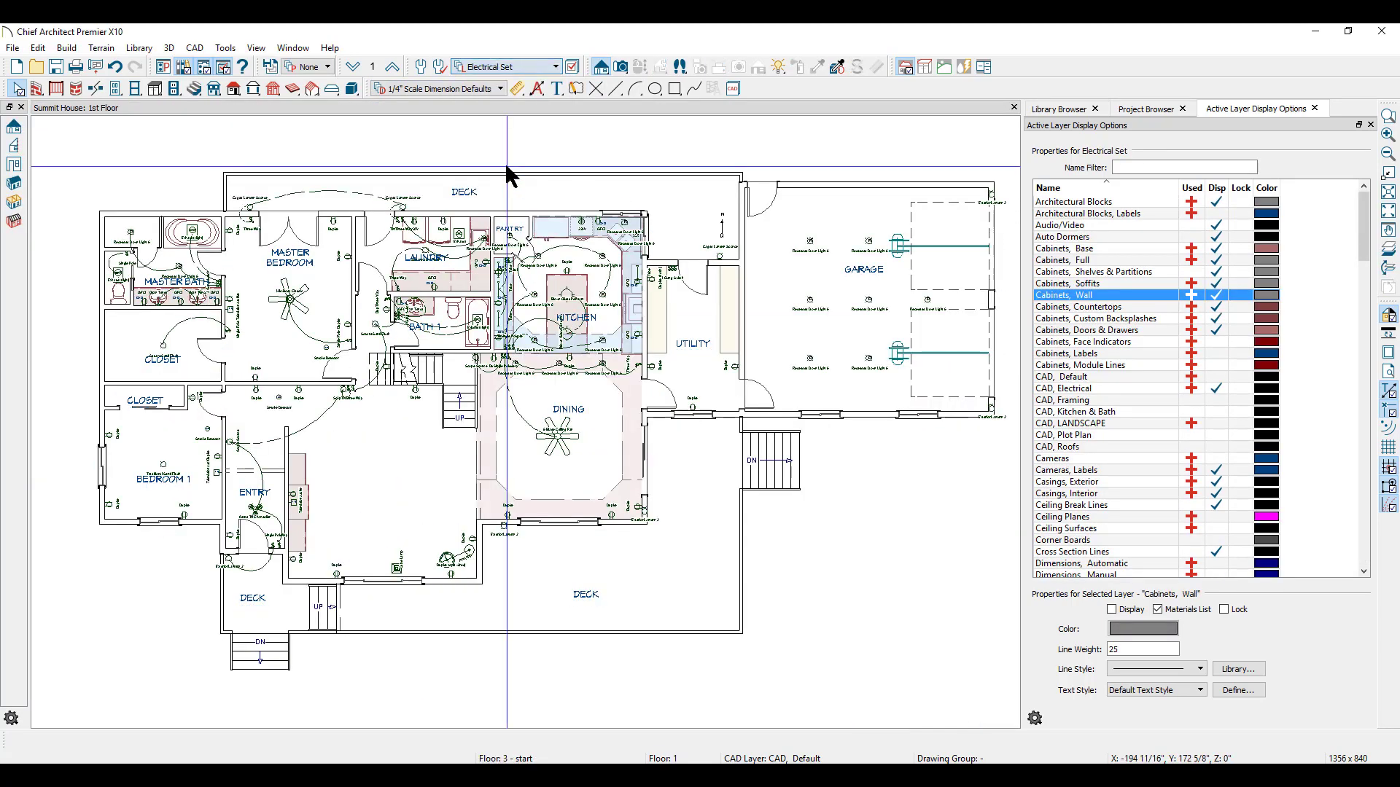
pyautogui.click(544, 67)
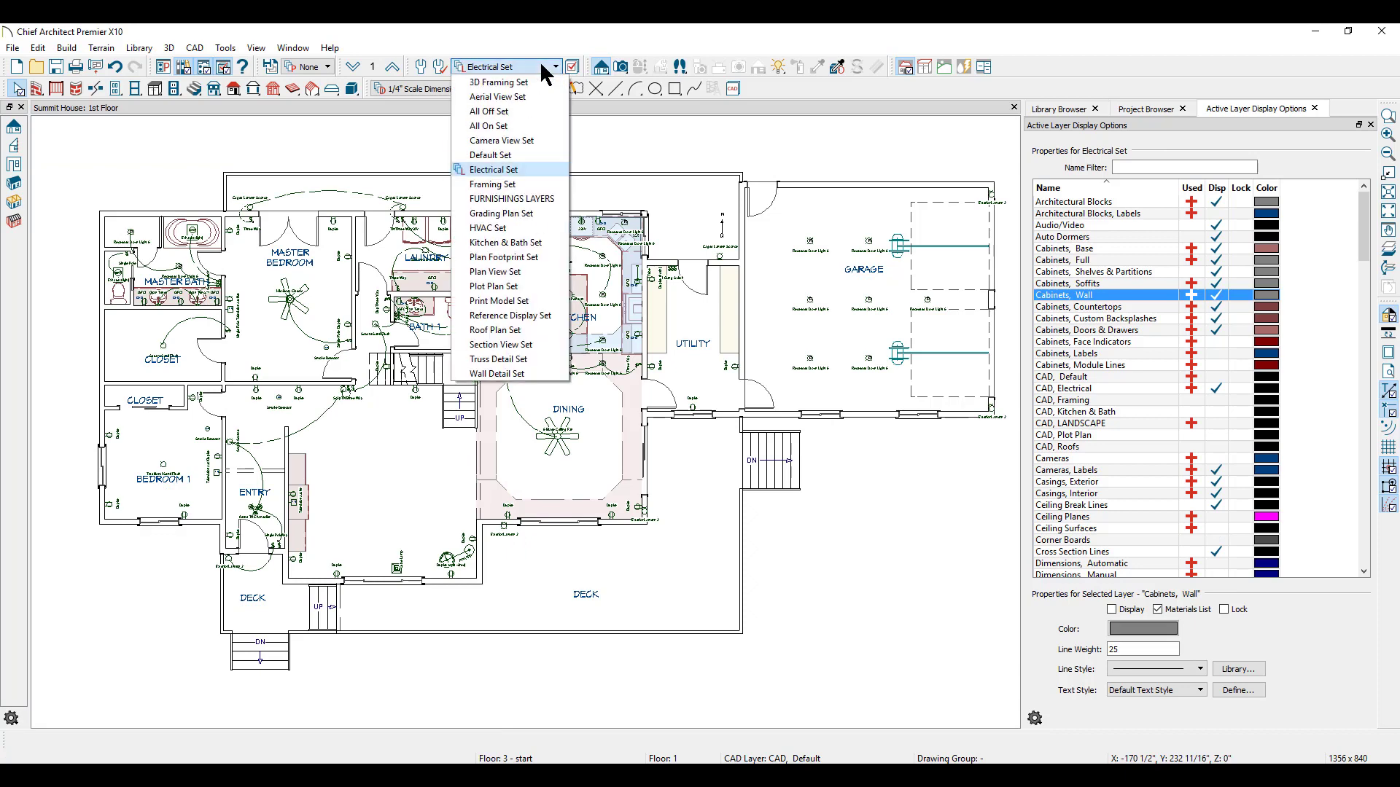
pyautogui.click(510, 184)
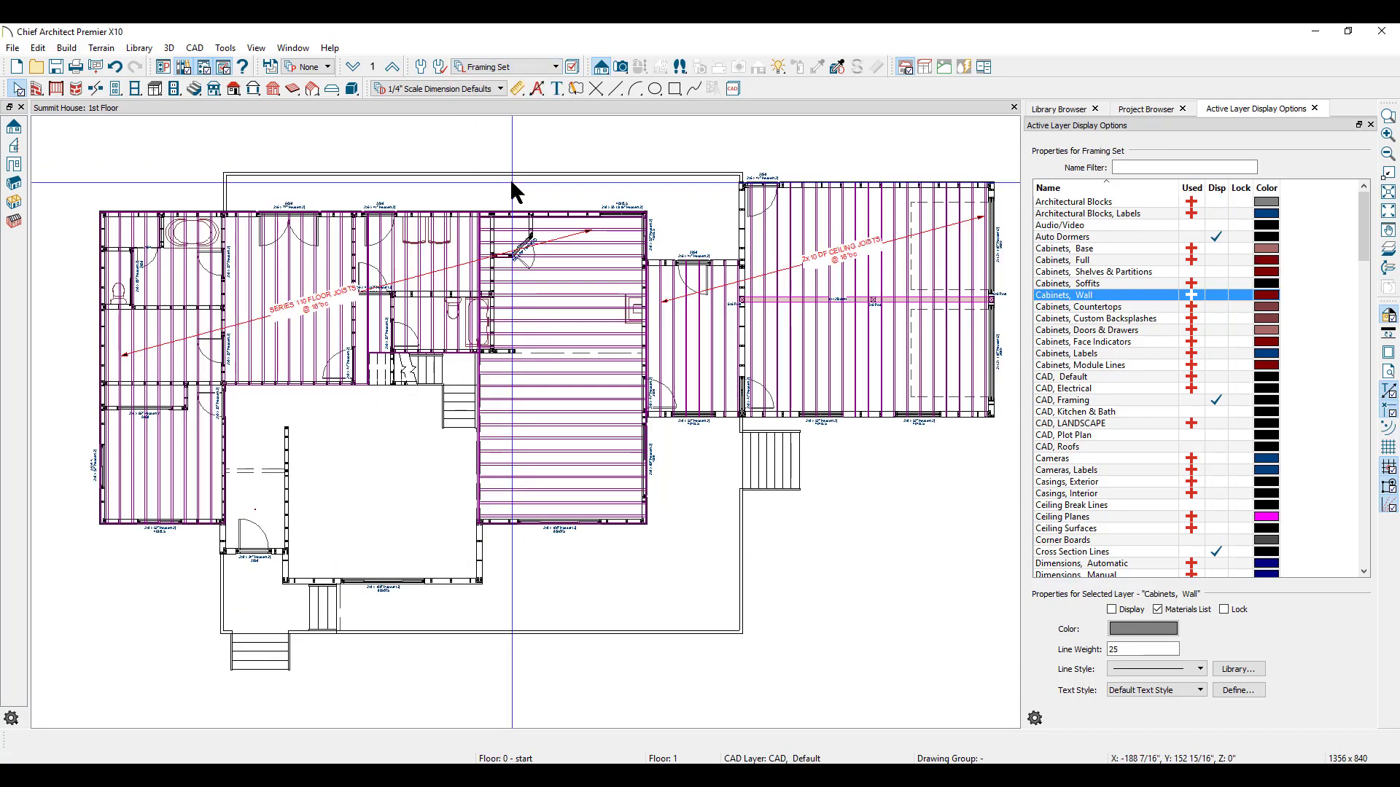
# Step: Move up to the 2nd Floor, shown under the Roof Plan Set with 8:12 pitch markers
pyautogui.click(519, 66)
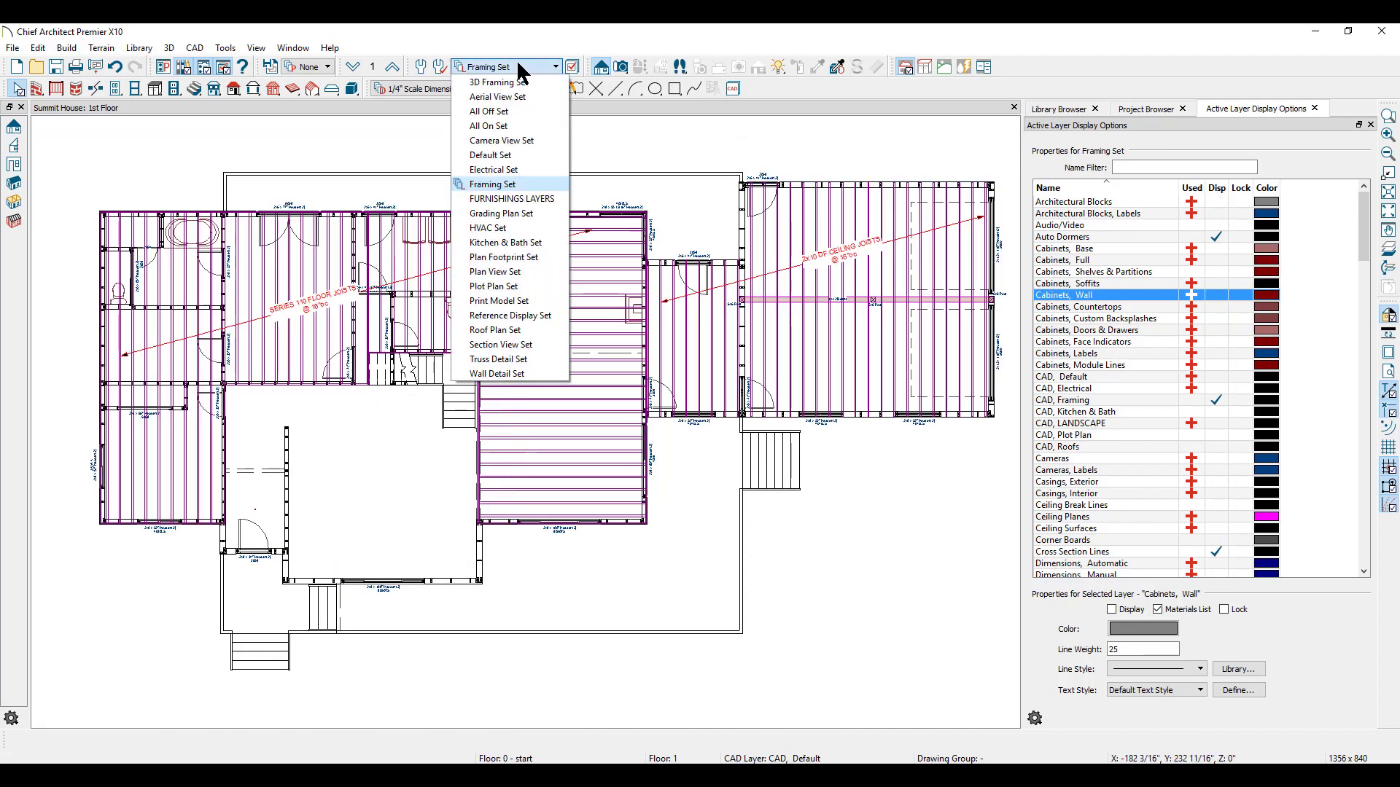
pyautogui.click(493, 287)
pyautogui.click(392, 65)
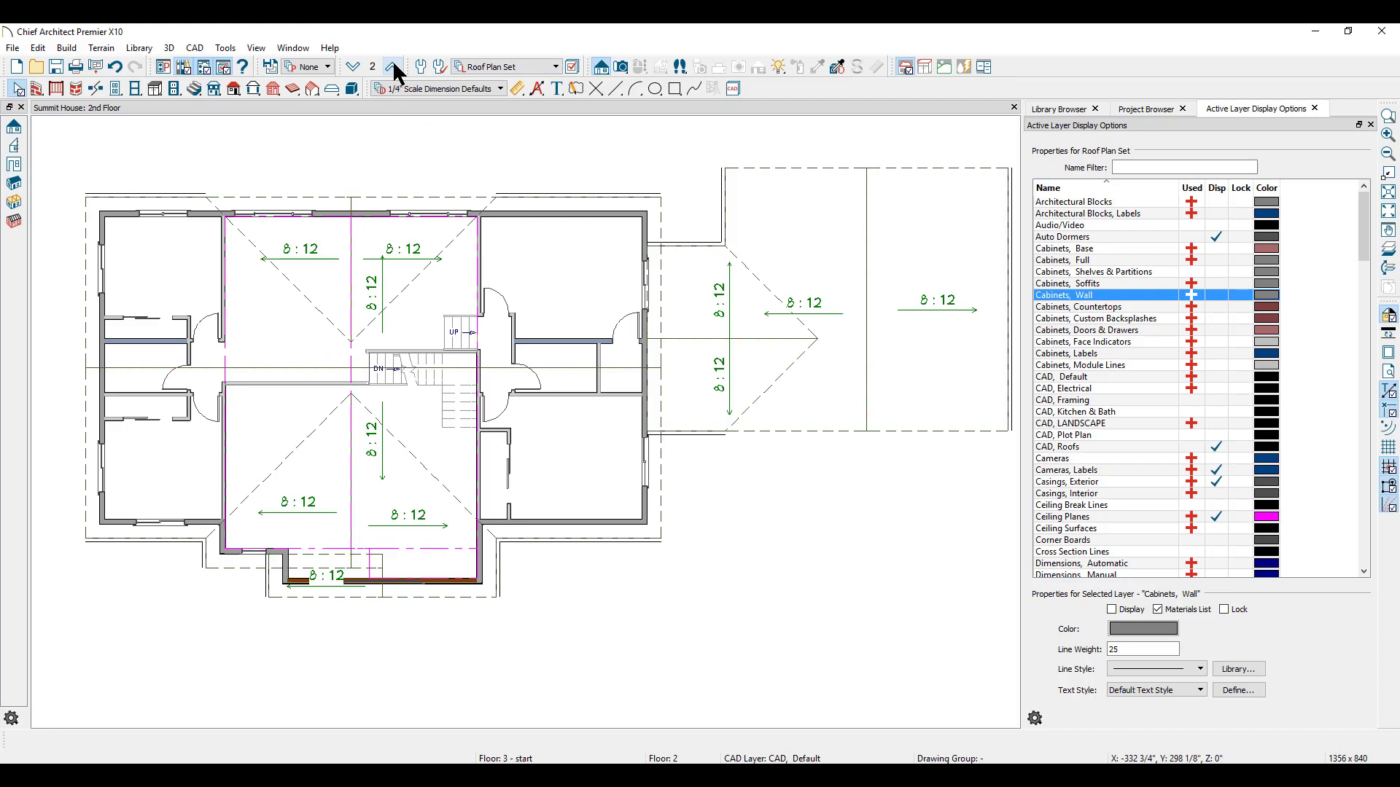
pyautogui.click(493, 66)
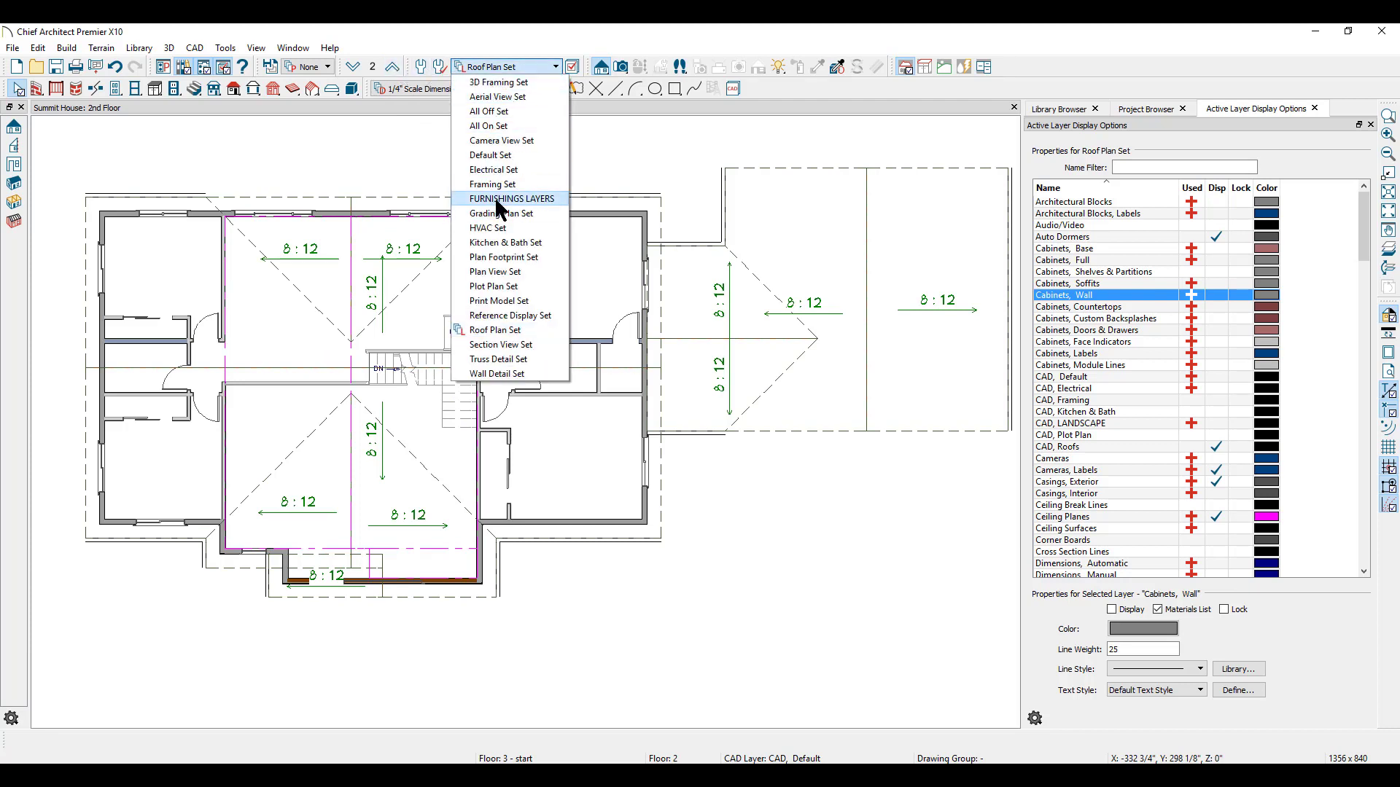